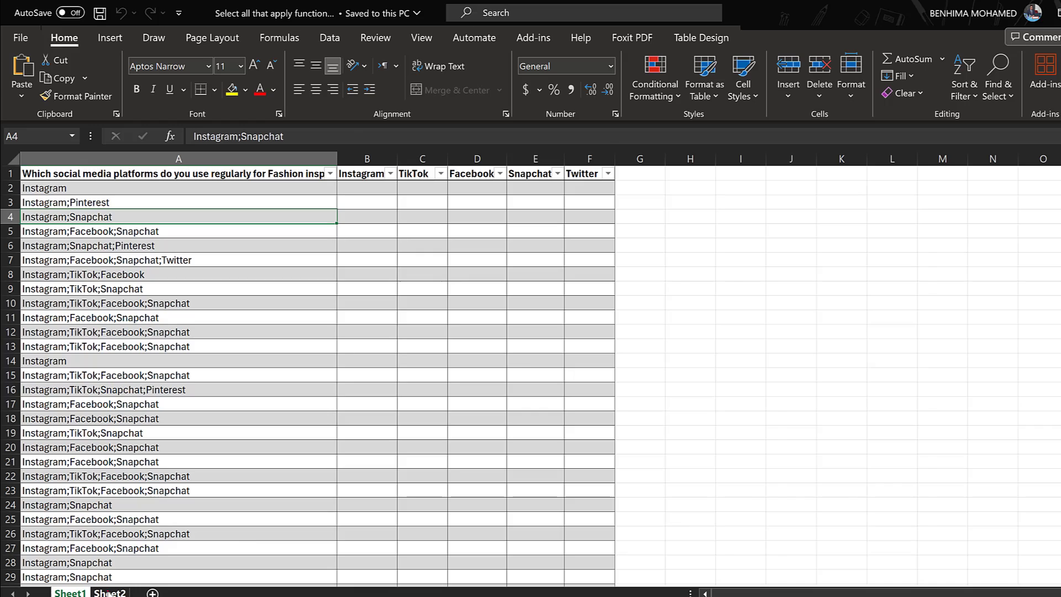
Copy the full formula stored in cell A1 of Sheet2
{"action": "left_click", "coordinate": [110, 592]}
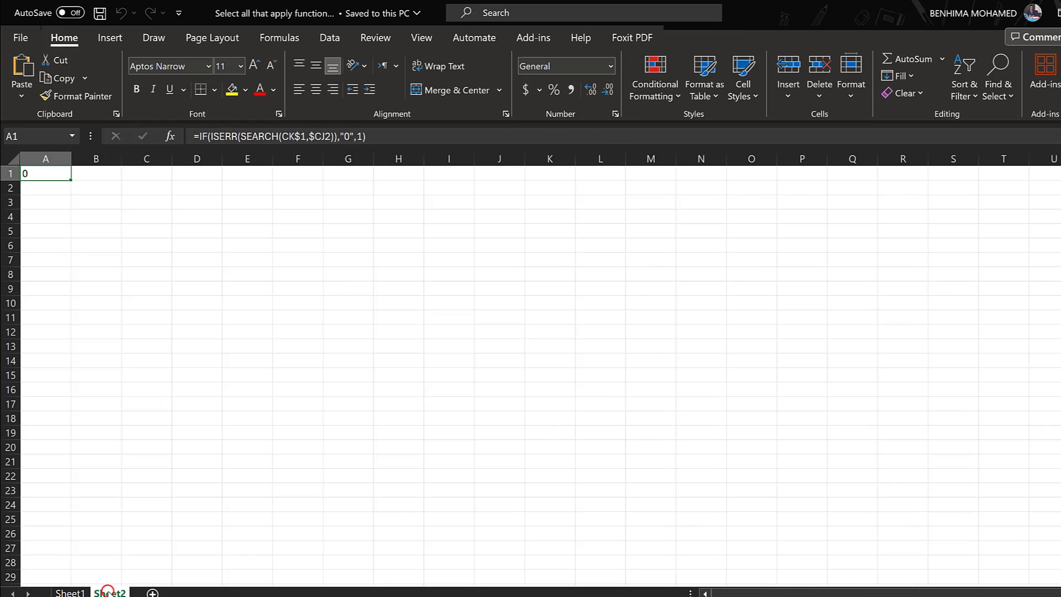
{"action": "left_click", "coordinate": [387, 136]}
{"action": "right_click", "coordinate": [211, 137]}
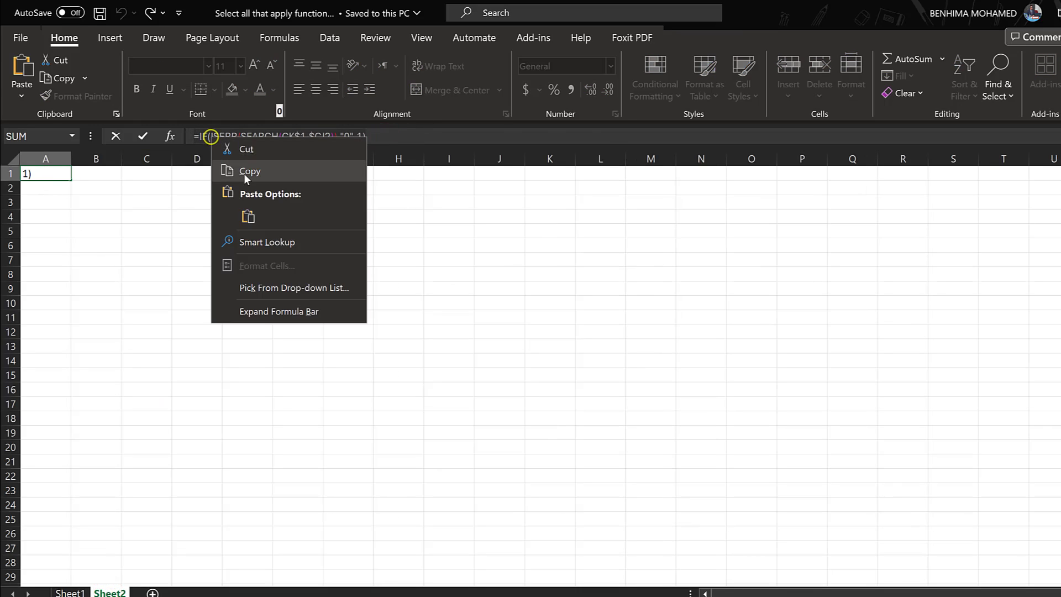
{"action": "left_click", "coordinate": [244, 176]}
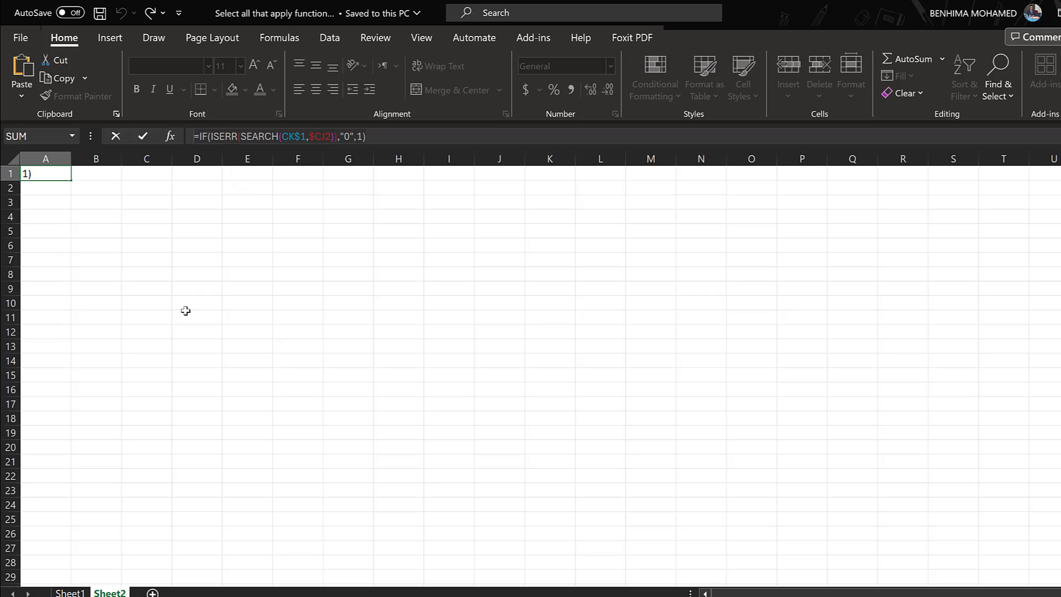
Try to enter =IF(ISERR(SEARCH(B$1,$A2)),"0",1) from Sheet1 while the Sheet2 cell is still being edited
{"action": "left_click", "coordinate": [70, 592]}
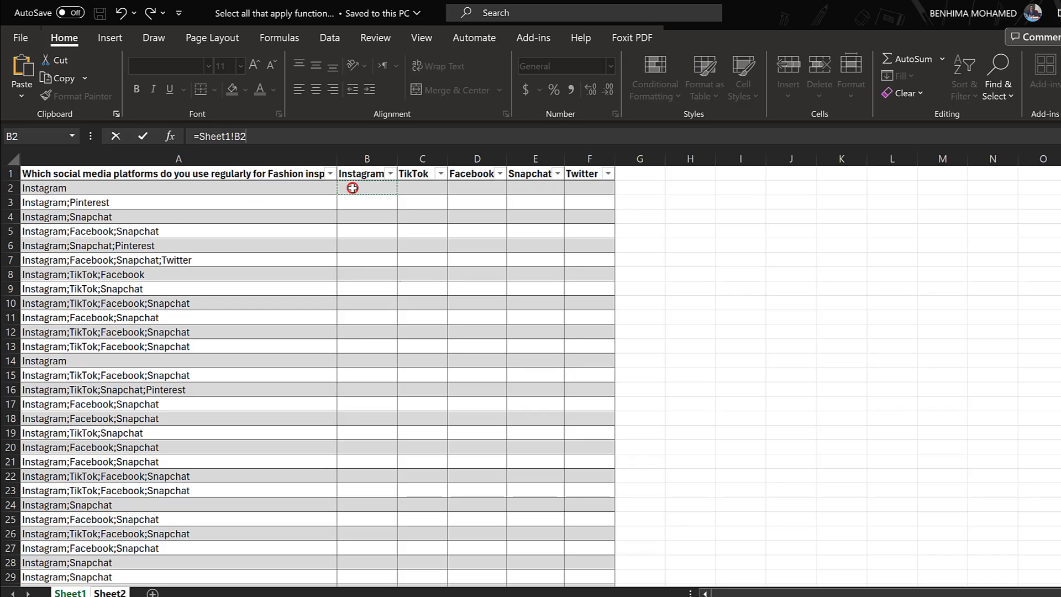
{"action": "left_click", "coordinate": [248, 138]}
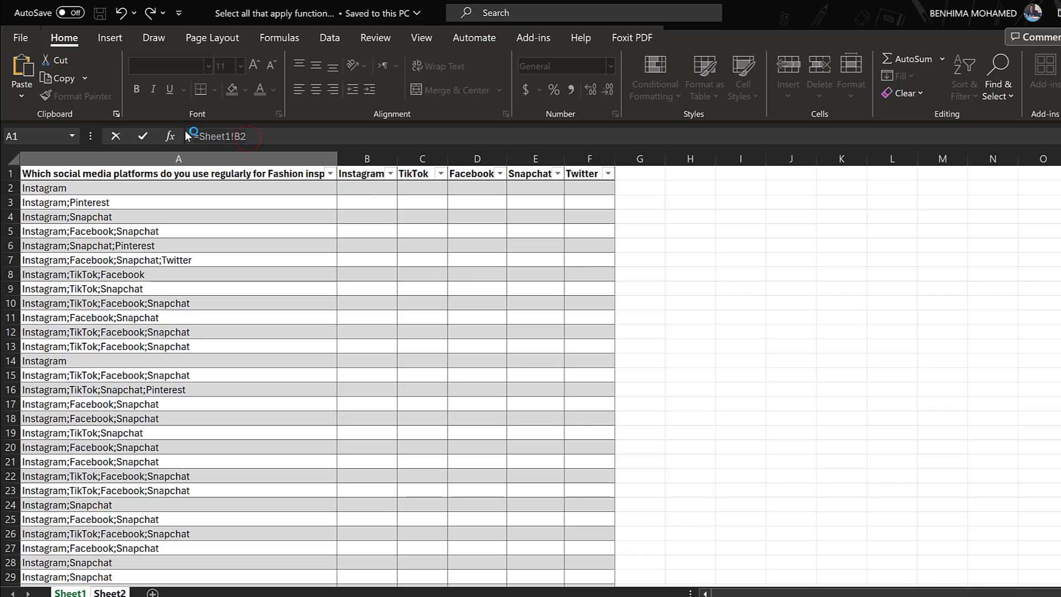
{"action": "type", "text": "=IF(ISERR(SEARCH(CK$1,$CJ2)),\"0\",1)"}
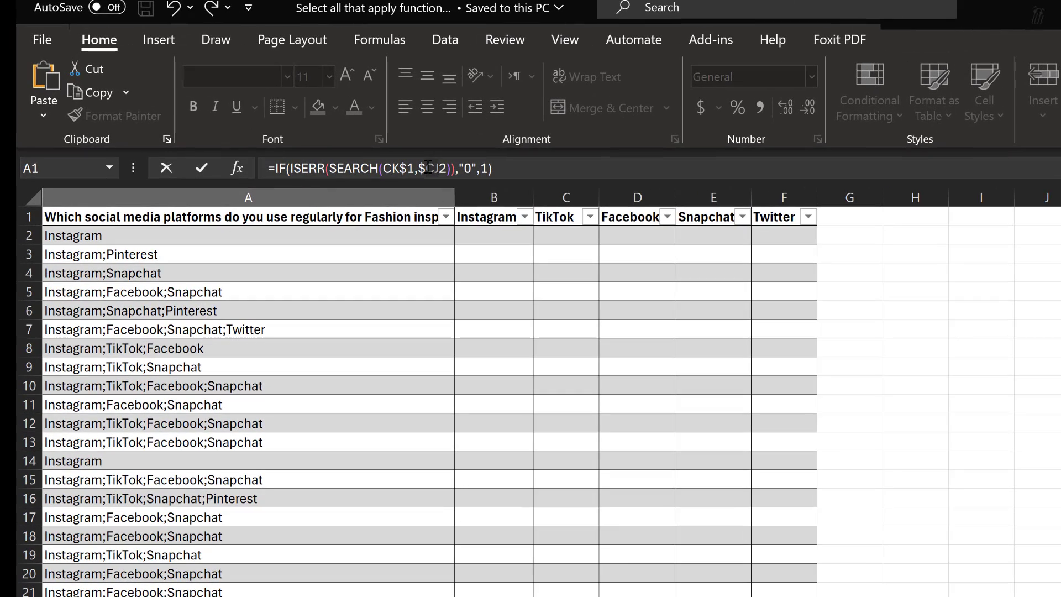
{"action": "left_click", "coordinate": [428, 168]}
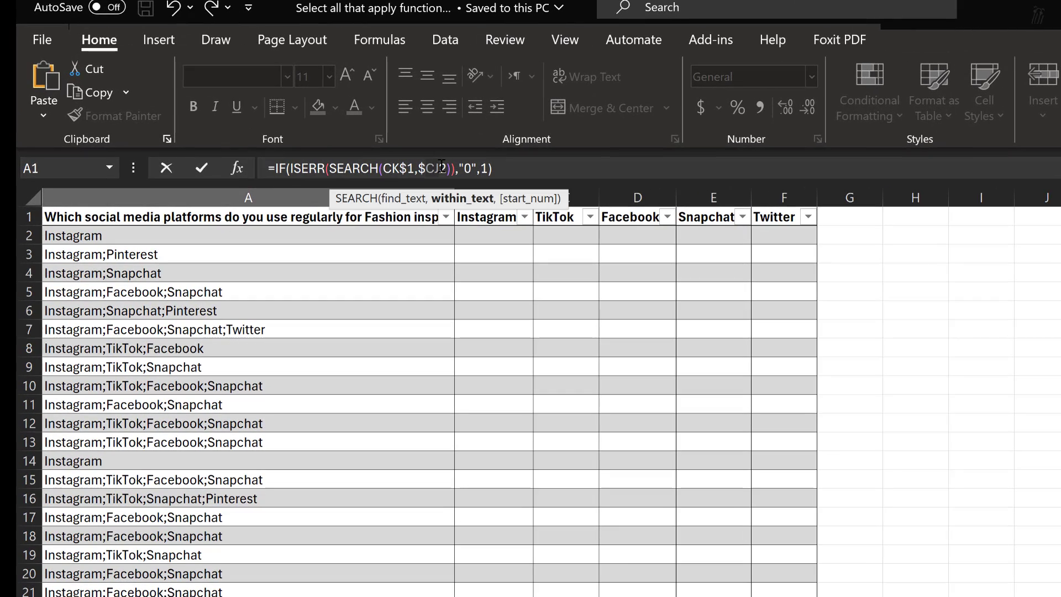
{"action": "key", "text": "Delete"}
{"action": "key", "text": "Delete"}
{"action": "type", "text": "A"}
{"action": "left_click", "coordinate": [401, 167]}
{"action": "left_click", "coordinate": [385, 167]}
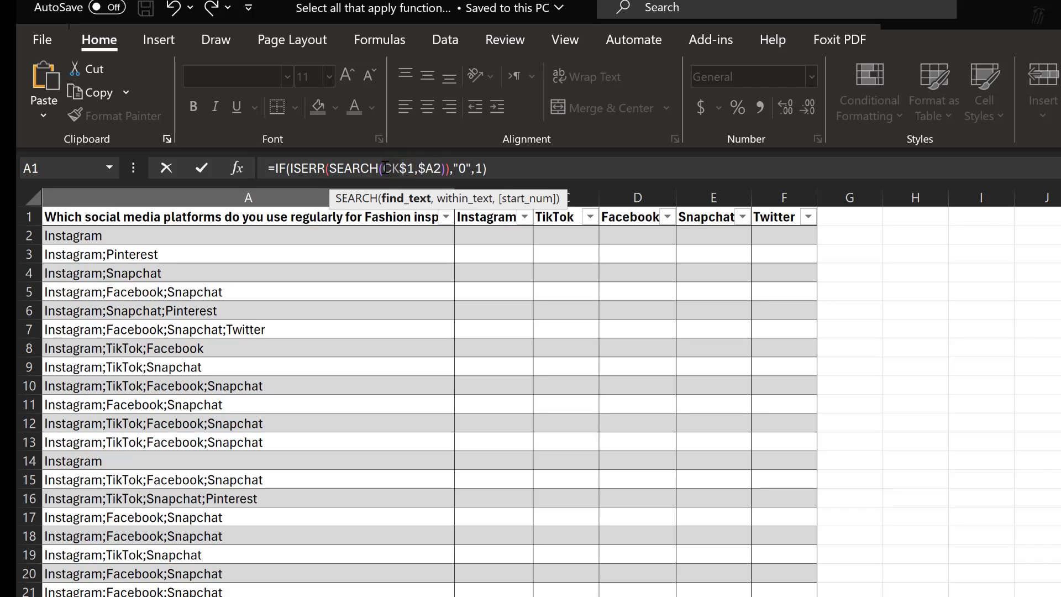
{"action": "type", "text": "B"}
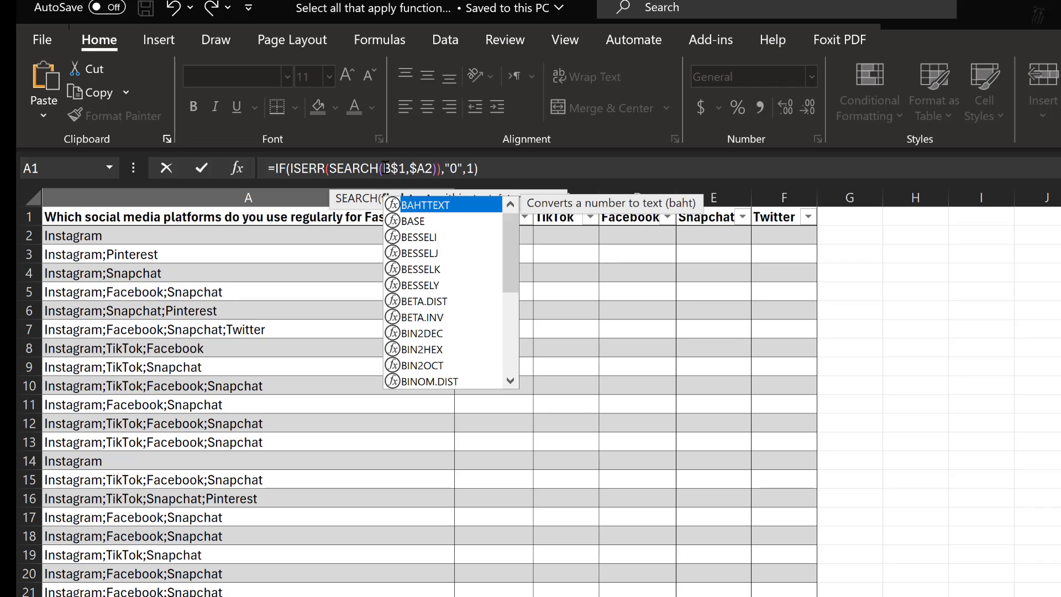
{"action": "left_click", "coordinate": [201, 168]}
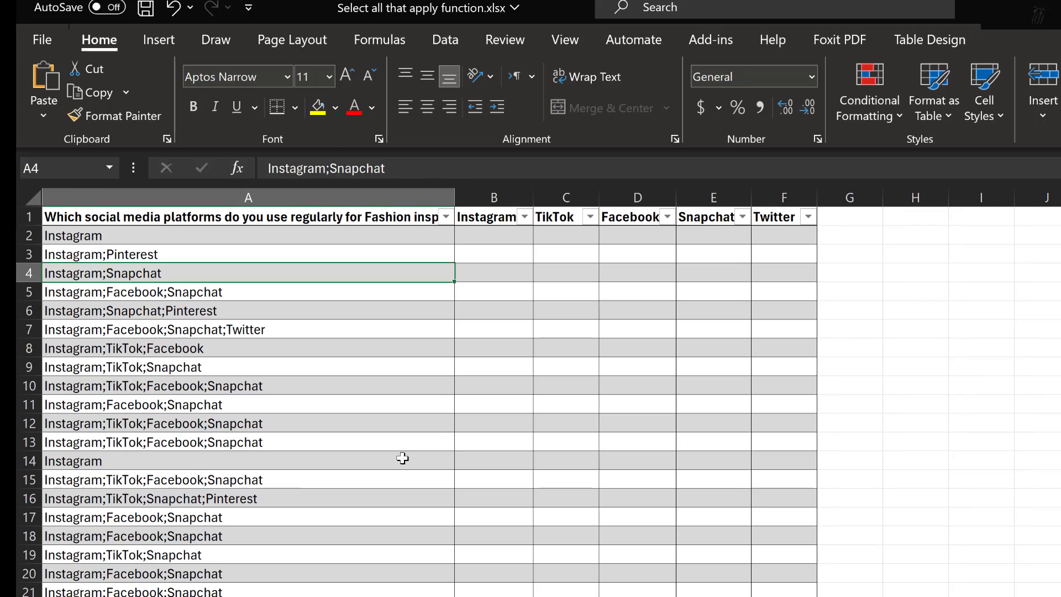
In cell B2 of Sheet1, paste the copied formula and adapt it to =IF(ISERR(SEARCH(B$1,$CJ2)),"0",1)
{"action": "left_click", "coordinate": [486, 234]}
{"action": "left_click", "coordinate": [300, 173]}
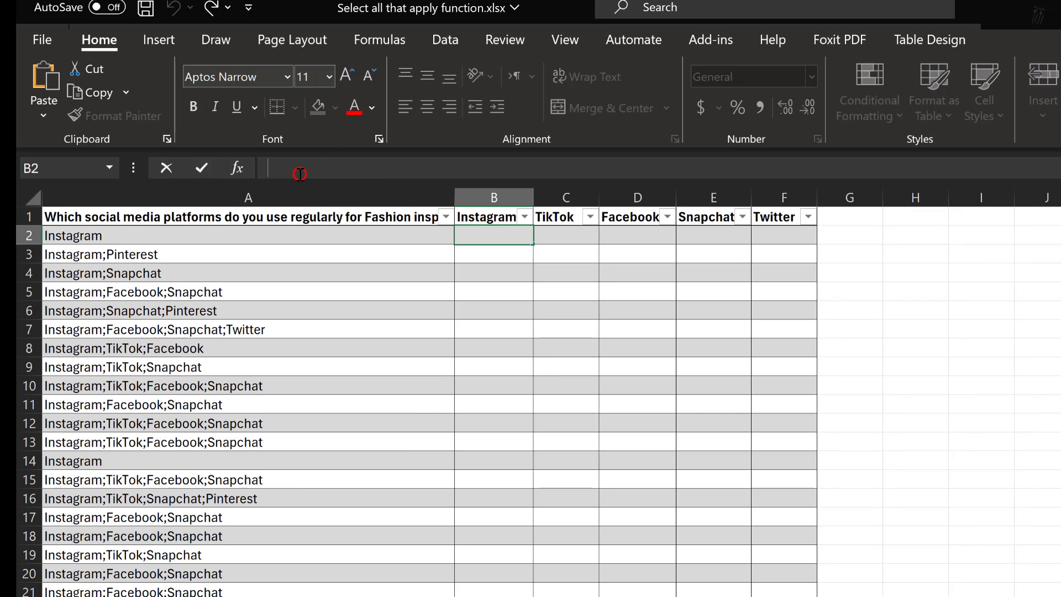
{"action": "type", "text": "=IF(ISERR(SEARCH(CK$1,$CJ2)),\"0\",1)"}
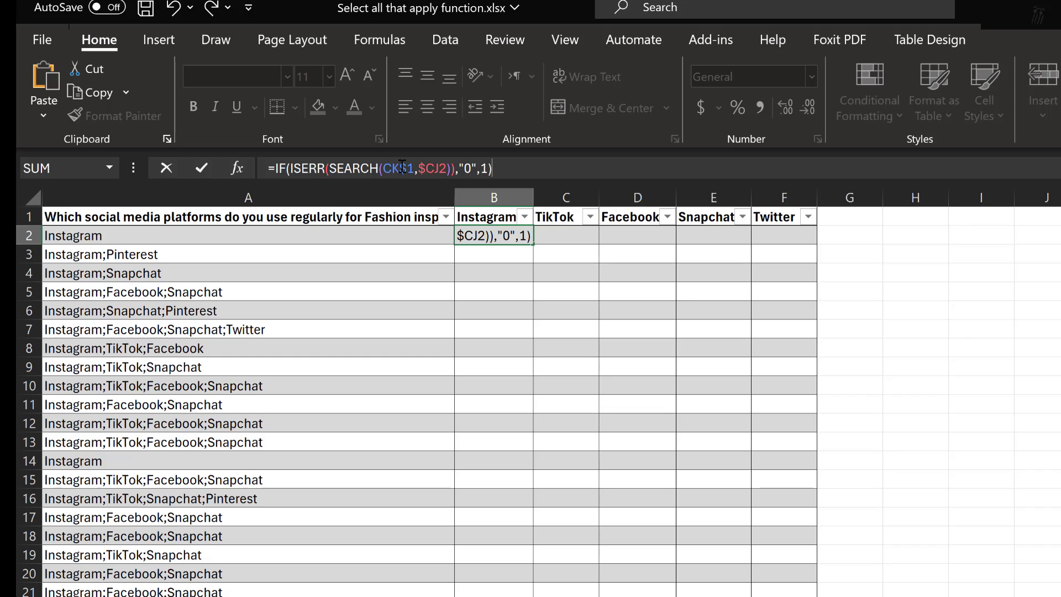
{"action": "left_click", "coordinate": [385, 167]}
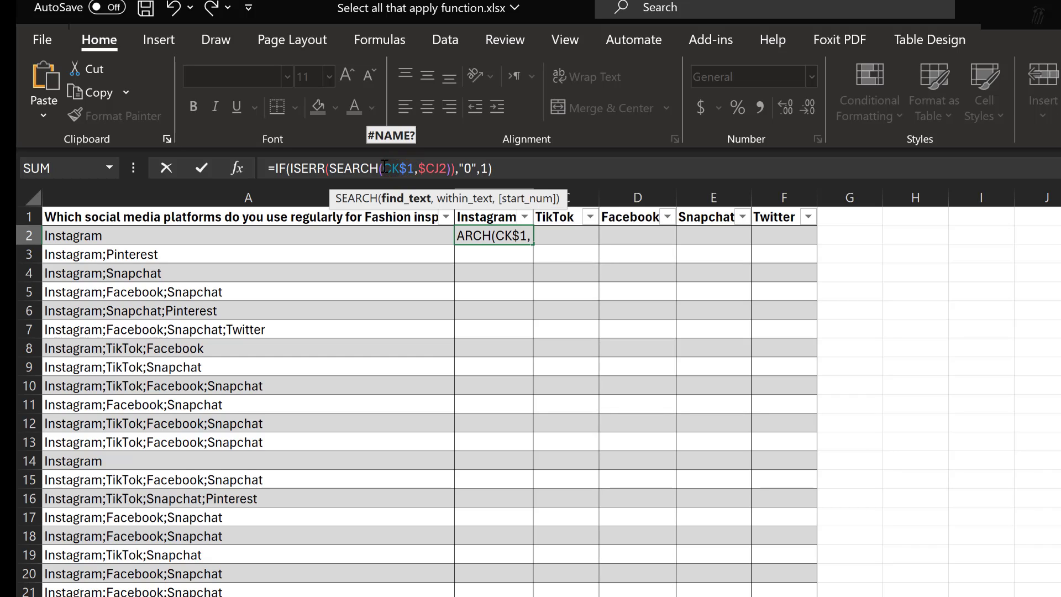
{"action": "key", "text": "Delete"}
{"action": "key", "text": "Delete"}
{"action": "type", "text": "B"}
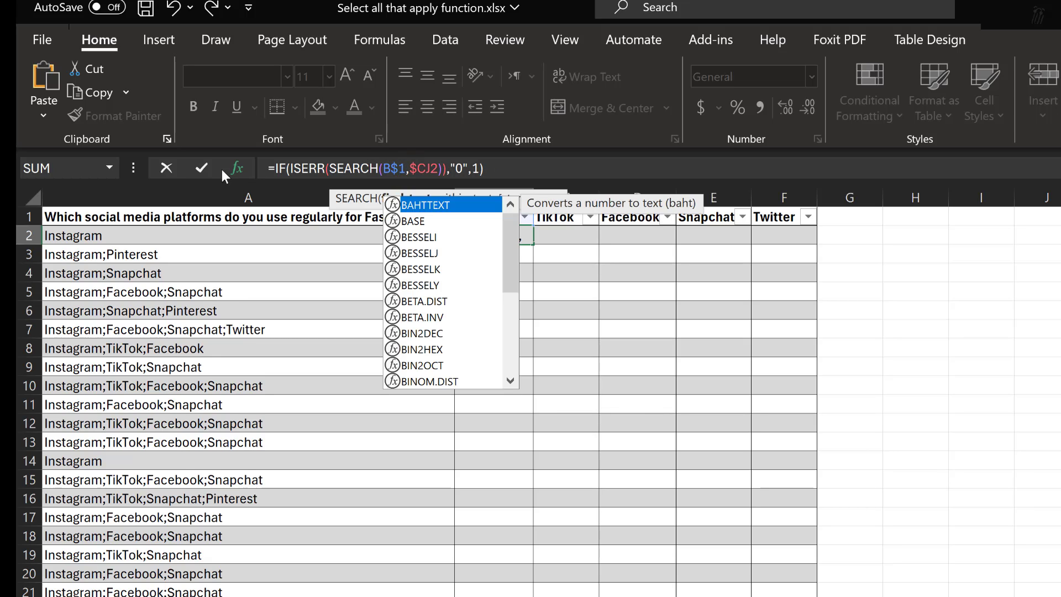
{"action": "left_click", "coordinate": [202, 168]}
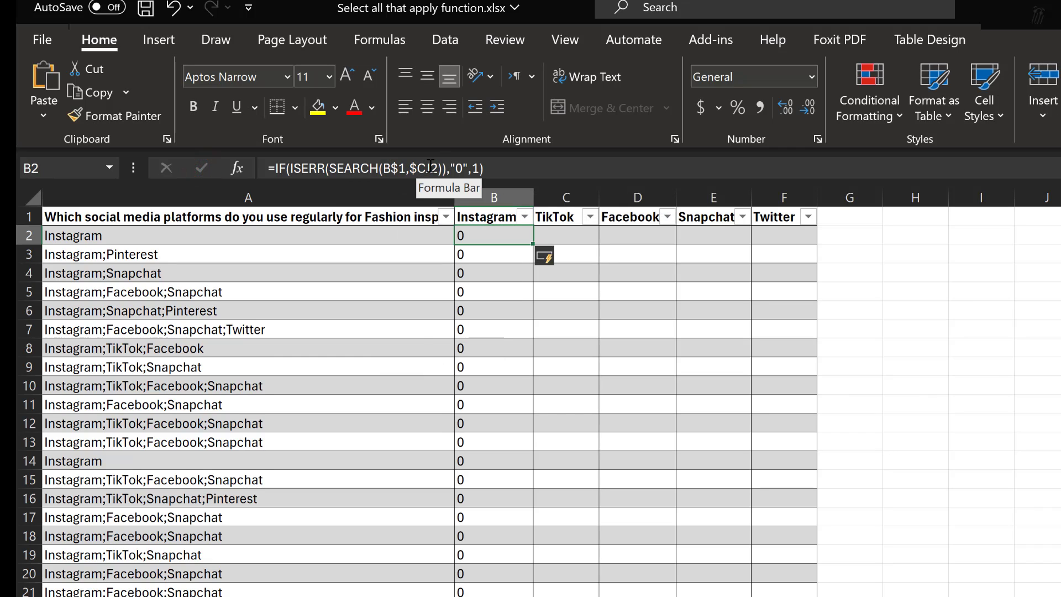
Change the searched-text reference in B2's formula to $A2
{"action": "left_click", "coordinate": [417, 168]}
{"action": "double_click", "coordinate": [425, 167]}
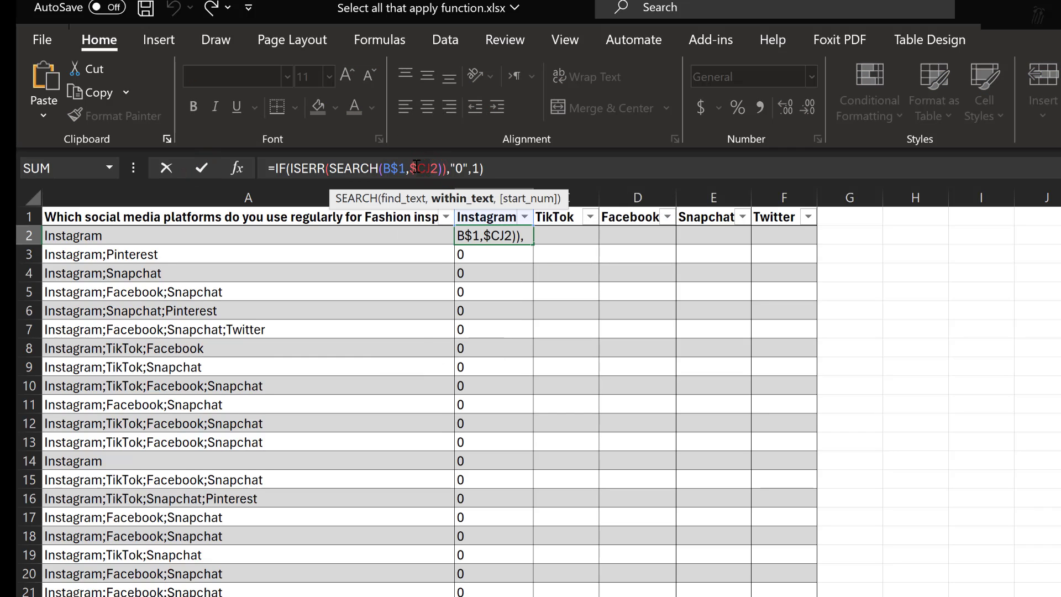
{"action": "left_click", "coordinate": [236, 238]}
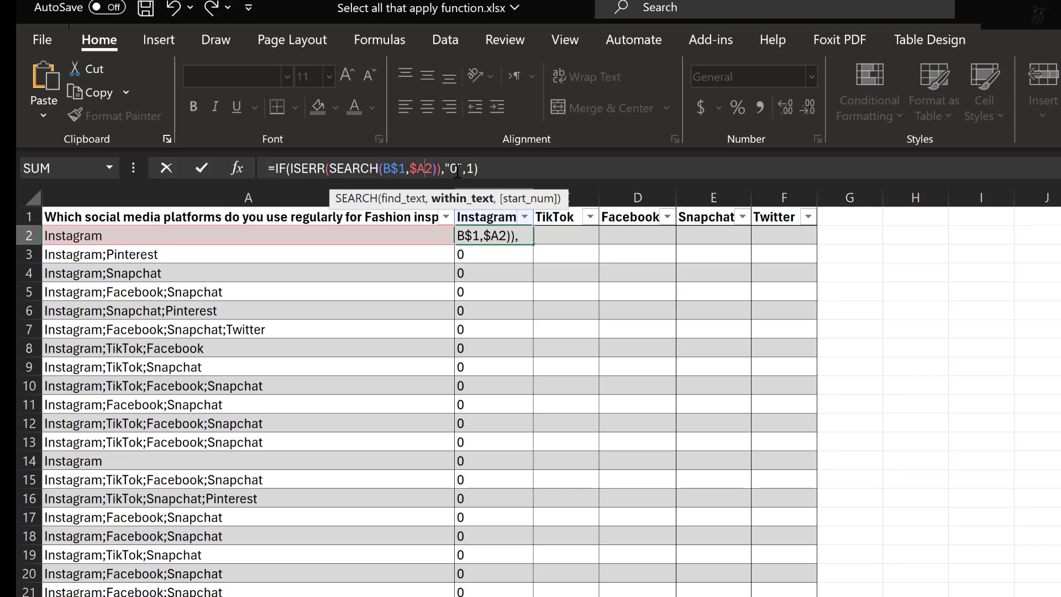
{"action": "left_click", "coordinate": [200, 168]}
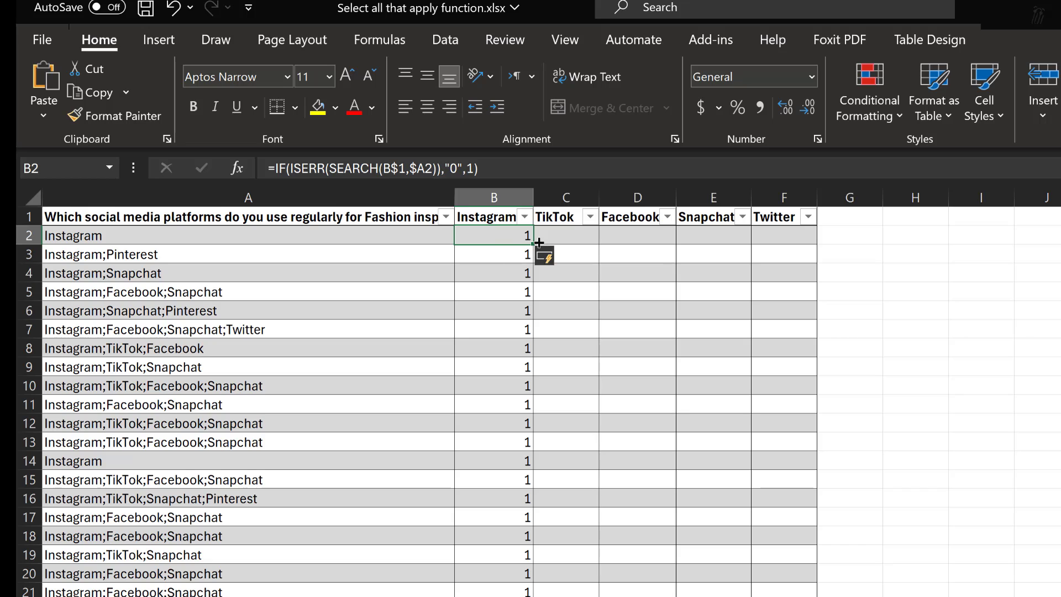
Fill the B2 formula across to F2 for the TikTok, Facebook, Snapchat and Twitter columns, without formatting
{"action": "scroll", "coordinate": [80, 534], "scroll_direction": "down", "scroll_amount": 9}
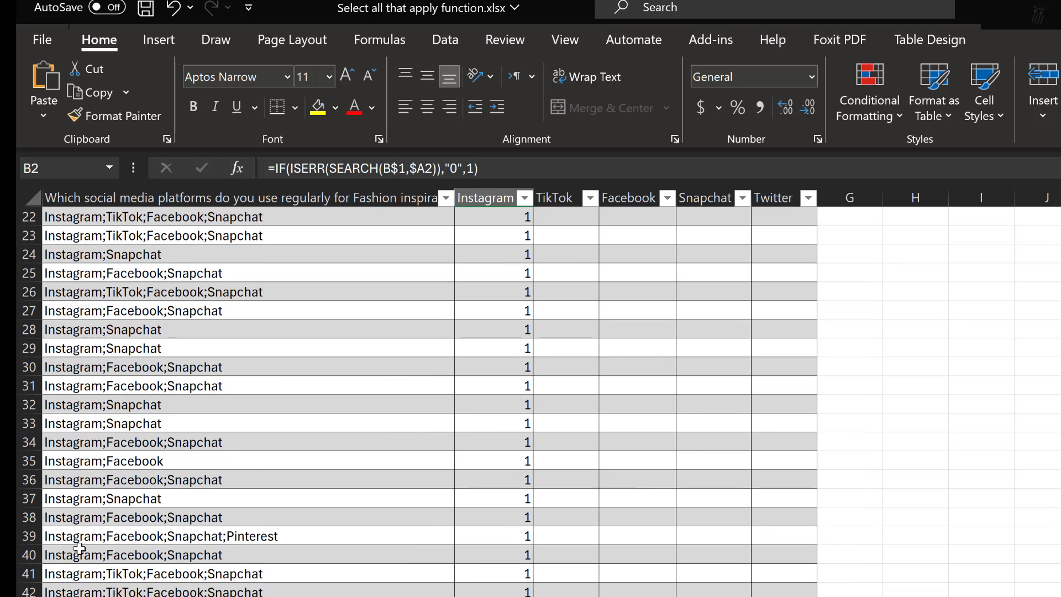
{"action": "scroll", "coordinate": [455, 294], "scroll_direction": "up", "scroll_amount": 9}
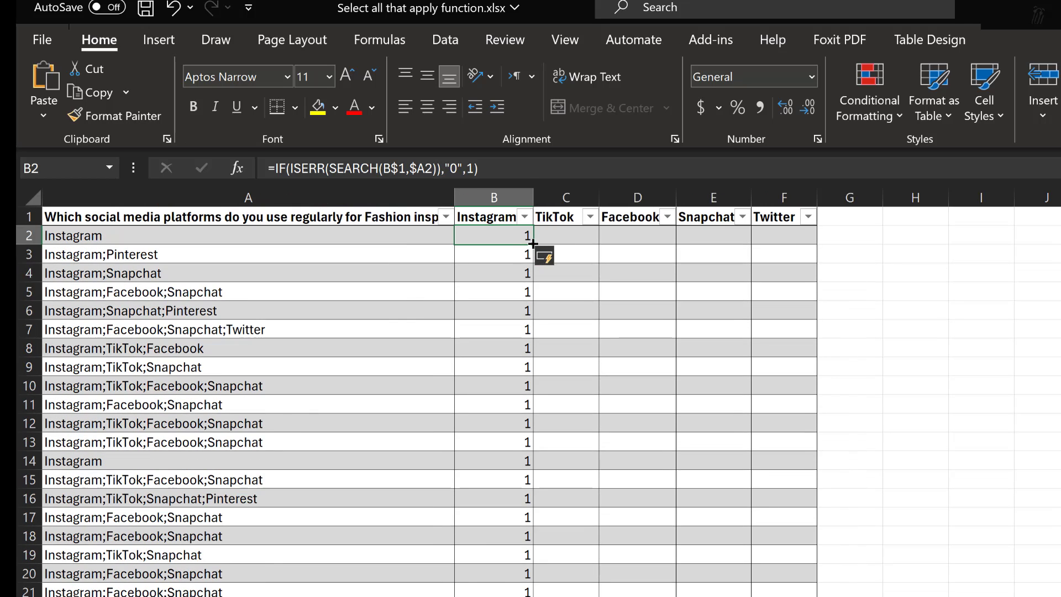
{"action": "left_click_drag", "start_coordinate": [533, 244], "coordinate": [820, 242]}
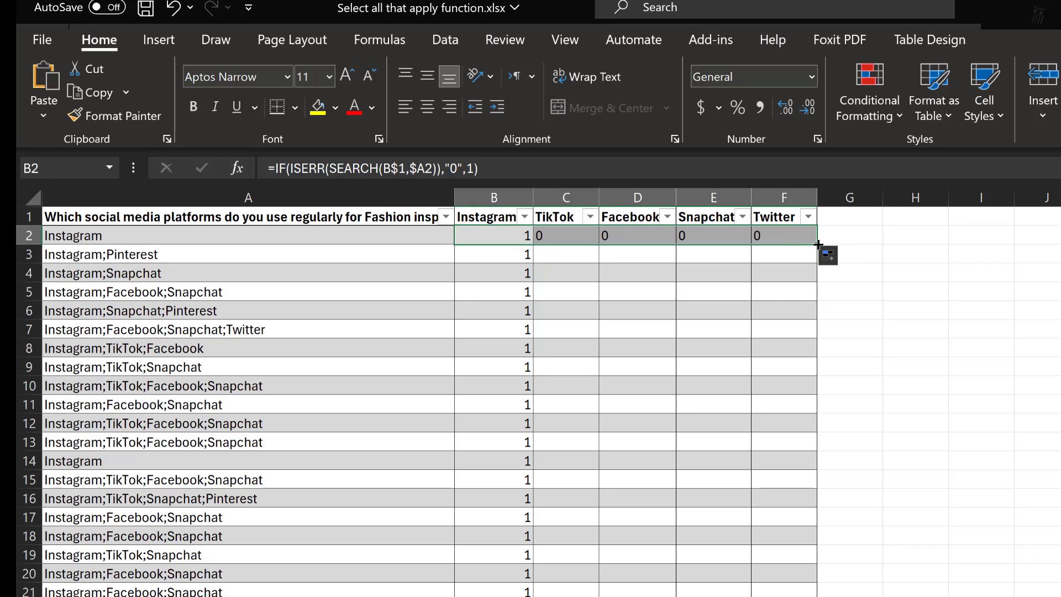
{"action": "left_click", "coordinate": [817, 243]}
{"action": "left_click", "coordinate": [814, 241]}
{"action": "left_click", "coordinate": [824, 254]}
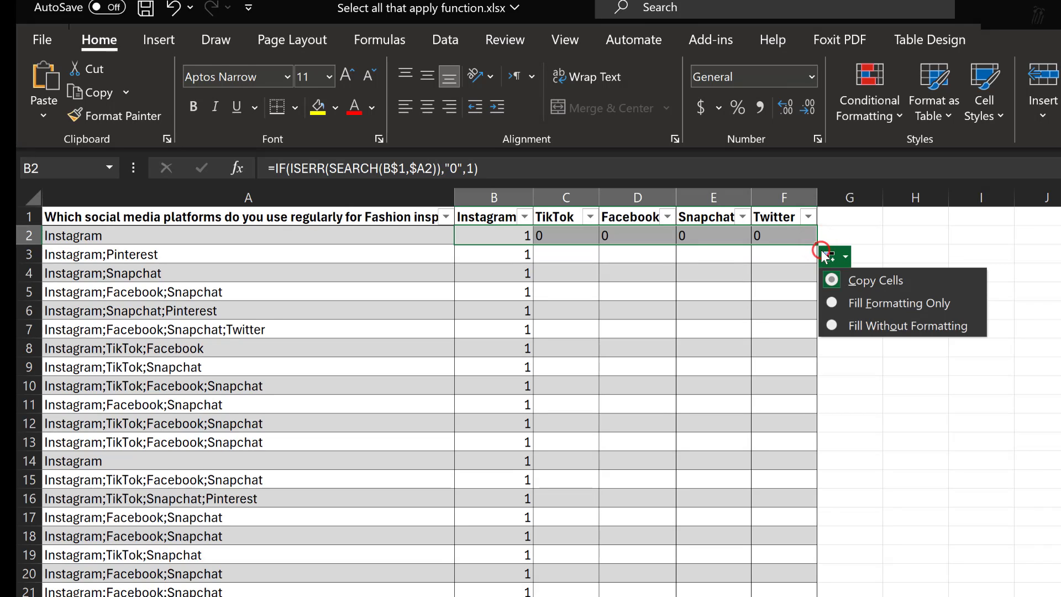
{"action": "left_click", "coordinate": [834, 320]}
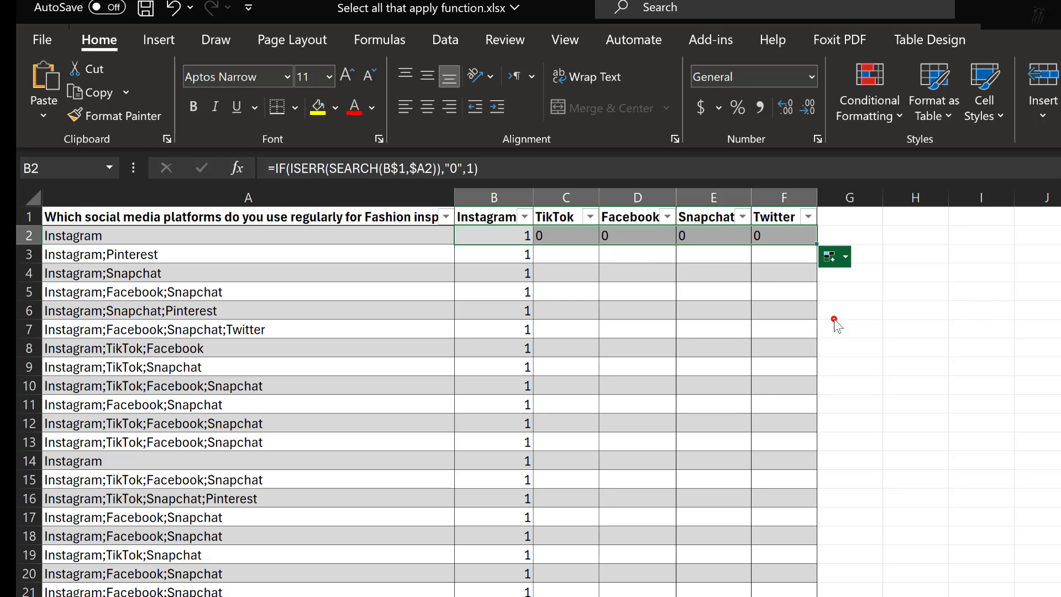
Fill the formulas in B2:F2 down through the last response in row 383
{"action": "left_click_drag", "start_coordinate": [817, 245], "coordinate": [820, 596]}
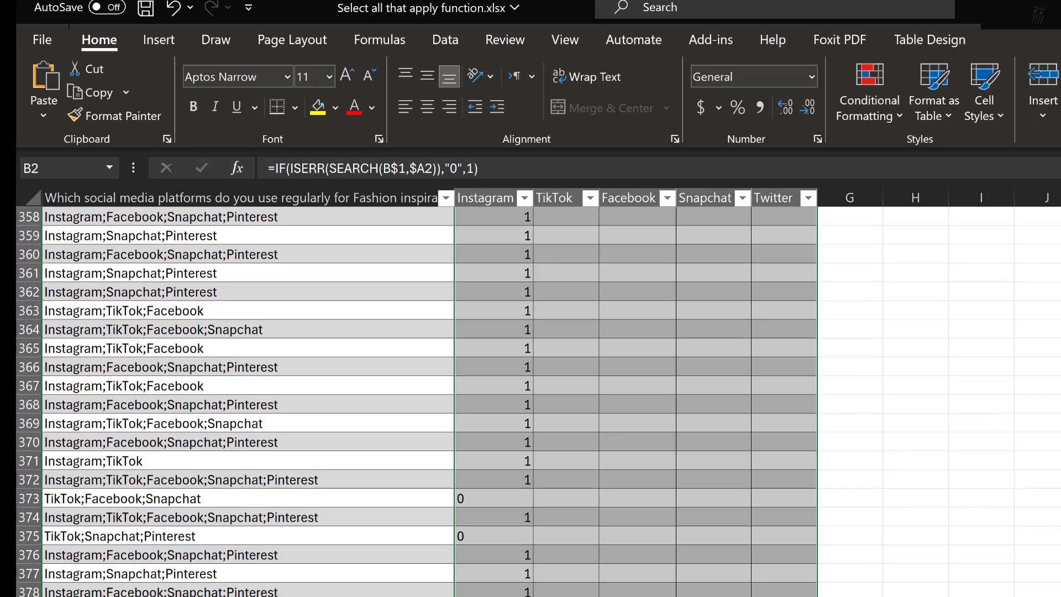
{"action": "scroll", "coordinate": [646, 544], "scroll_direction": "up", "scroll_amount": 20}
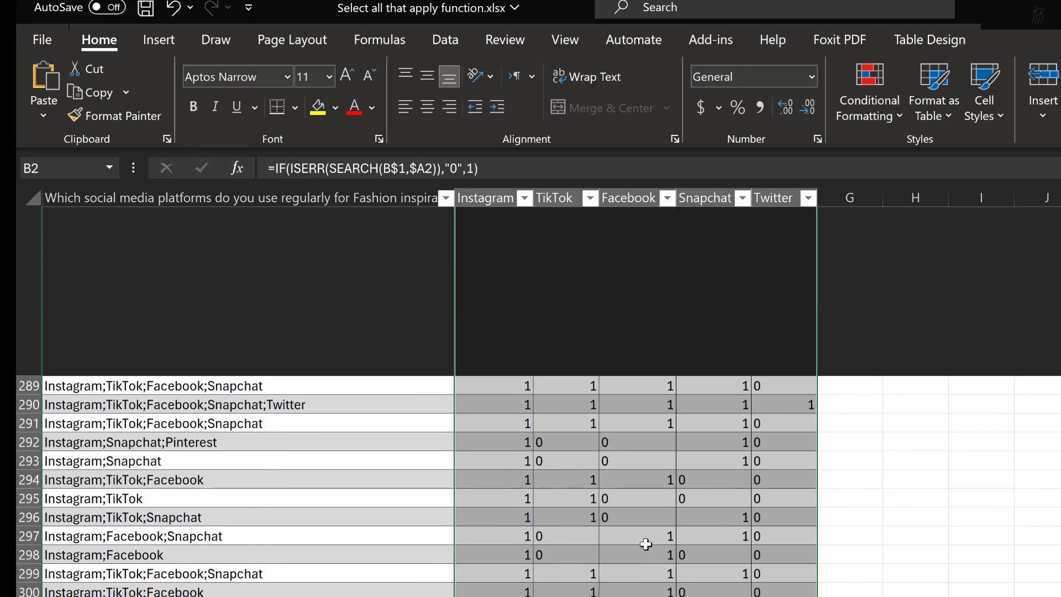
{"action": "scroll", "coordinate": [646, 544], "scroll_direction": "up", "scroll_amount": 20}
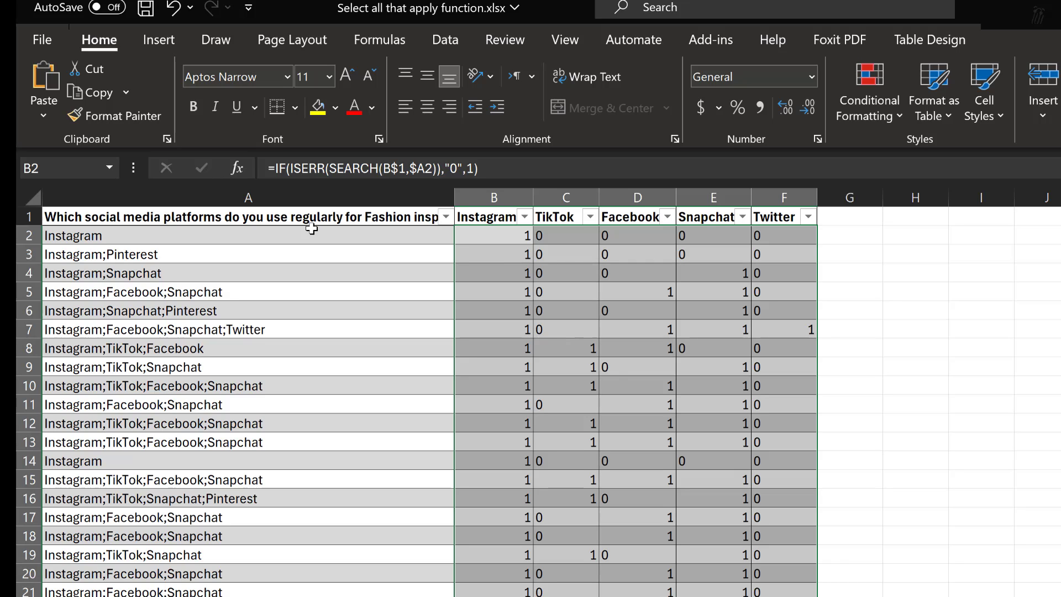
Copy all data rows of the table, from the responses in column A through Twitter in column F
{"action": "left_click", "coordinate": [284, 237]}
{"action": "key", "text": "ctrl+shift+Right"}
{"action": "key", "text": "ctrl+shift+Down"}
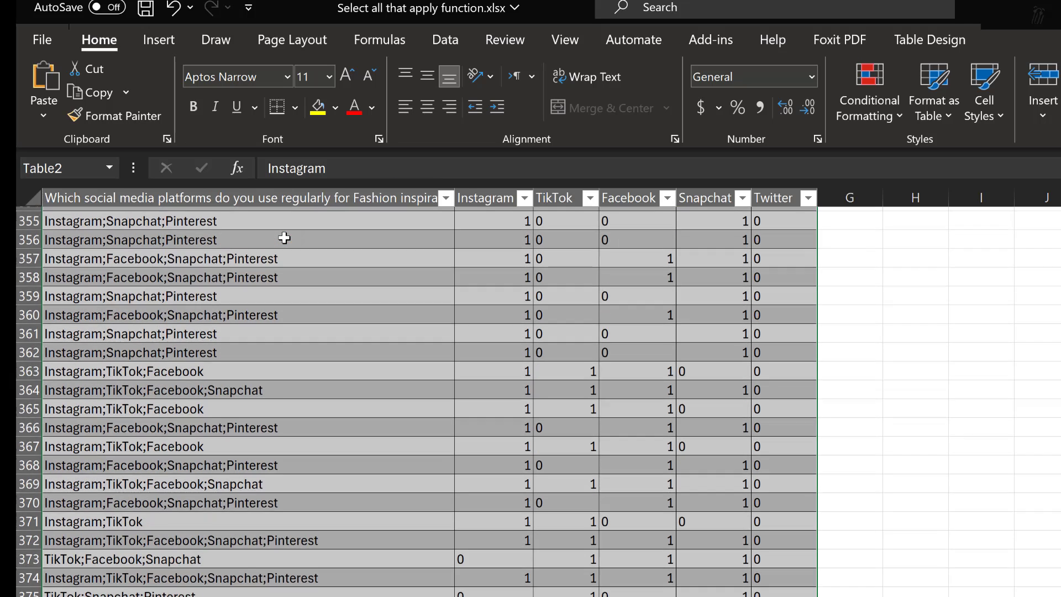
{"action": "key", "text": "ctrl+c"}
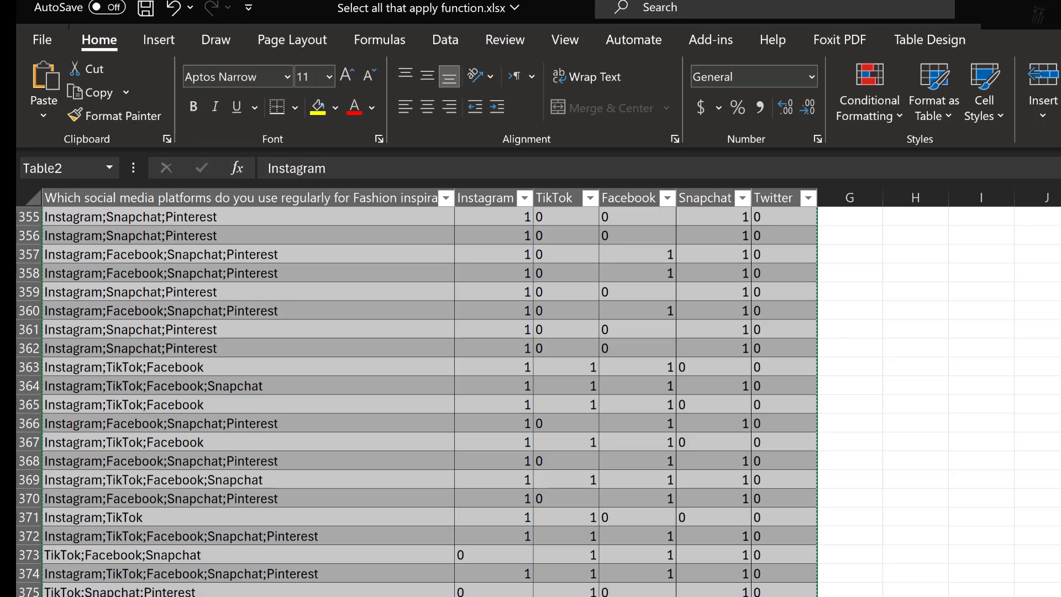
Copy only the platform indicator cells, B2:F383, leaving out the header row and the response column
{"action": "scroll", "coordinate": [534, 223], "scroll_direction": "up", "scroll_amount": 20}
{"action": "scroll", "coordinate": [533, 222], "scroll_direction": "up", "scroll_amount": 8}
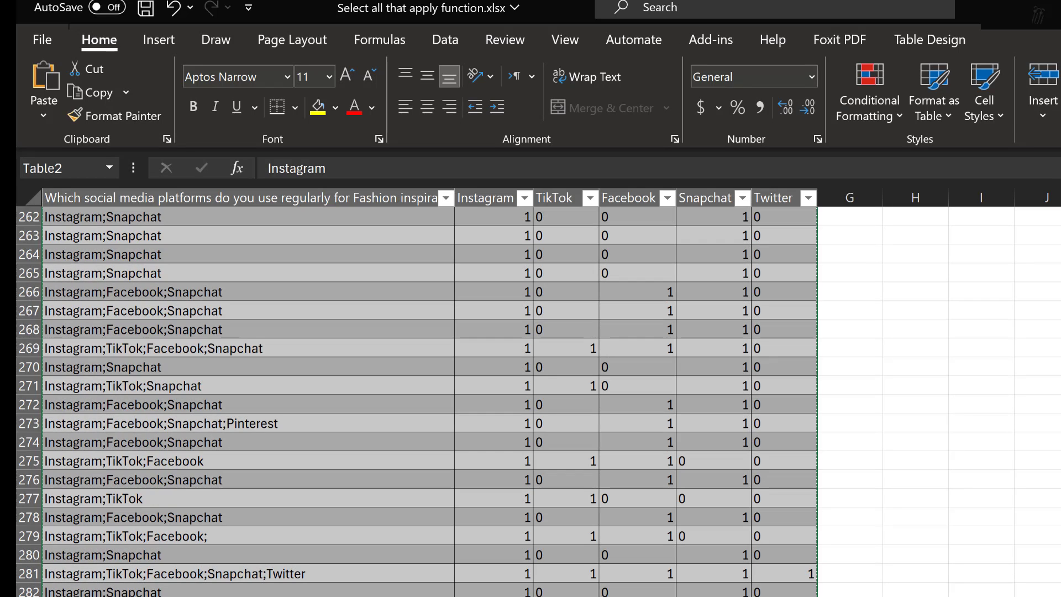
{"action": "scroll", "coordinate": [370, 273], "scroll_direction": "up", "scroll_amount": 20}
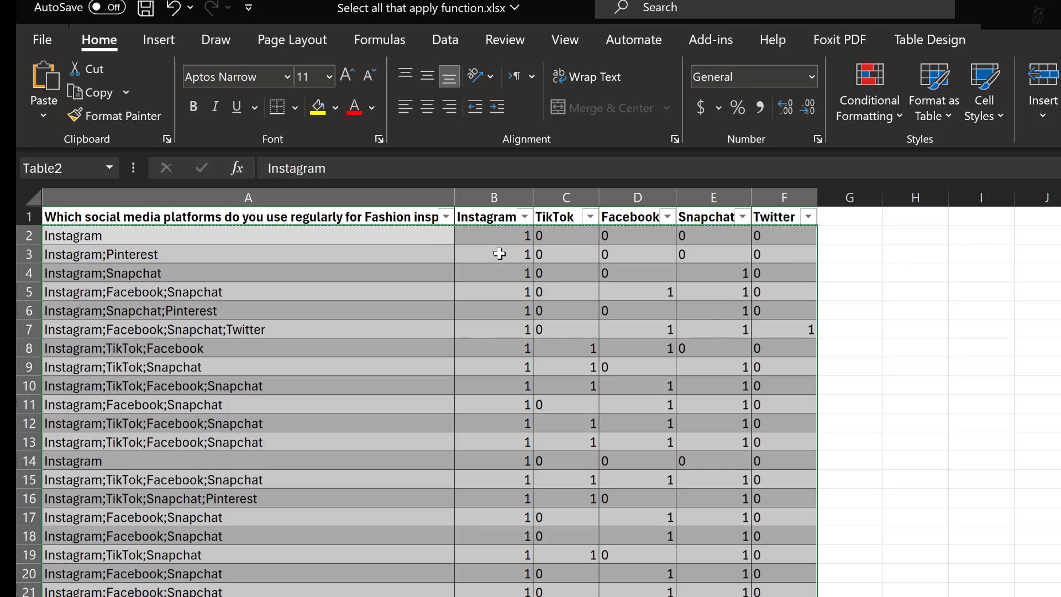
{"action": "left_click_drag", "start_coordinate": [486, 235], "coordinate": [772, 552]}
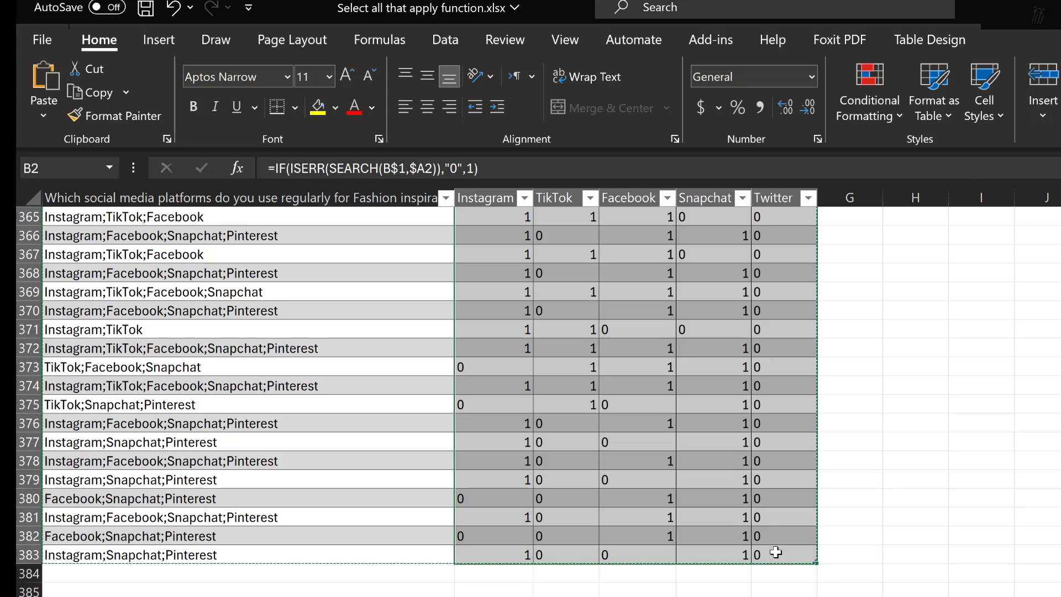
{"action": "right_click", "coordinate": [772, 553]}
{"action": "left_click", "coordinate": [804, 160]}
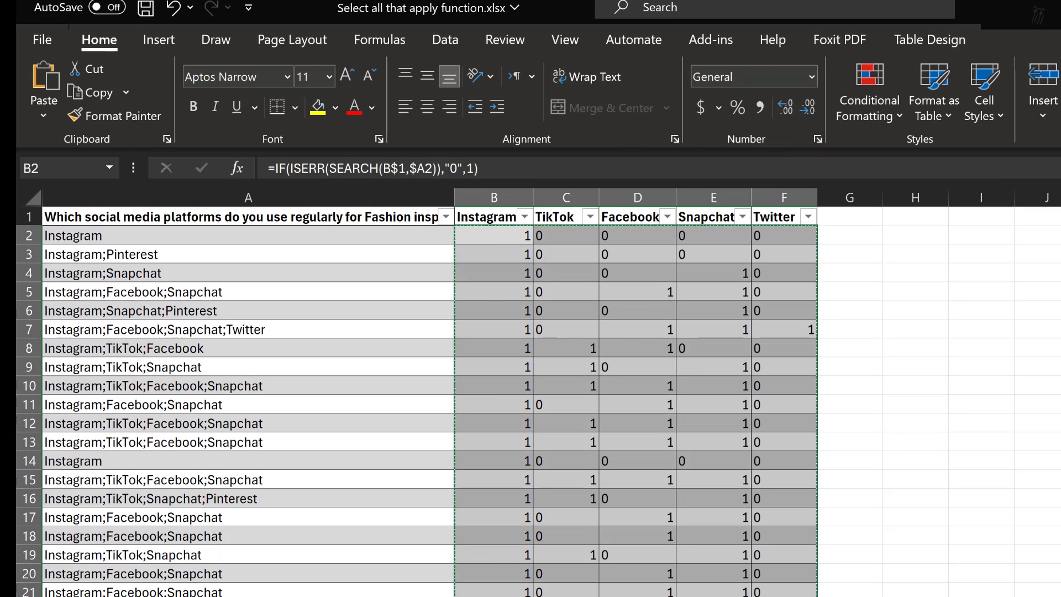
Switch to the IBM SPSS Statistics Data Editor and paste the copied values starting at the first cell
{"action": "key", "text": "alt+Tab"}
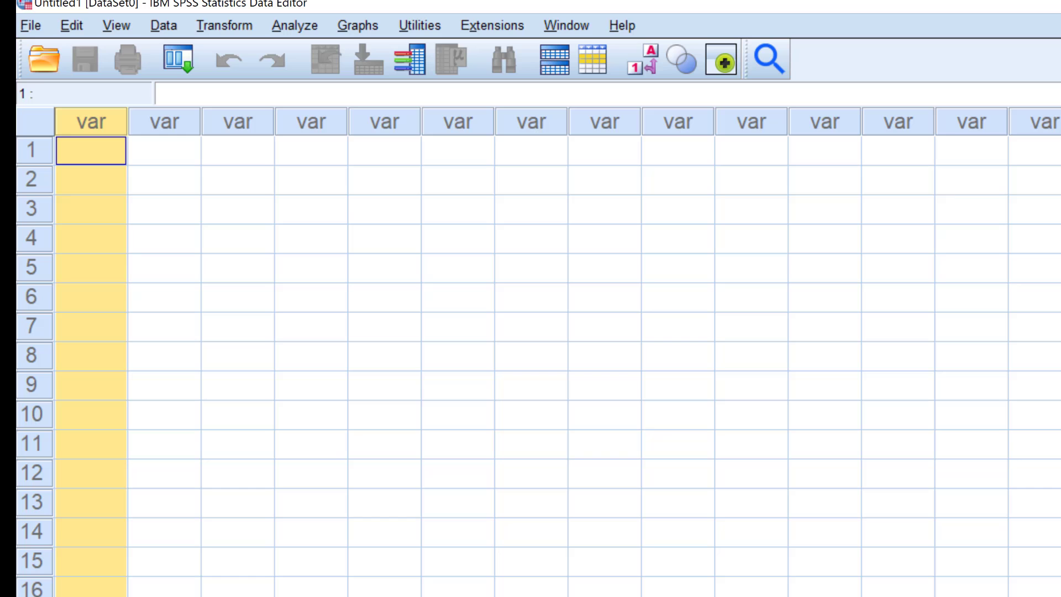
{"action": "right_click", "coordinate": [106, 147]}
{"action": "left_click", "coordinate": [91, 150]}
{"action": "right_click", "coordinate": [91, 150]}
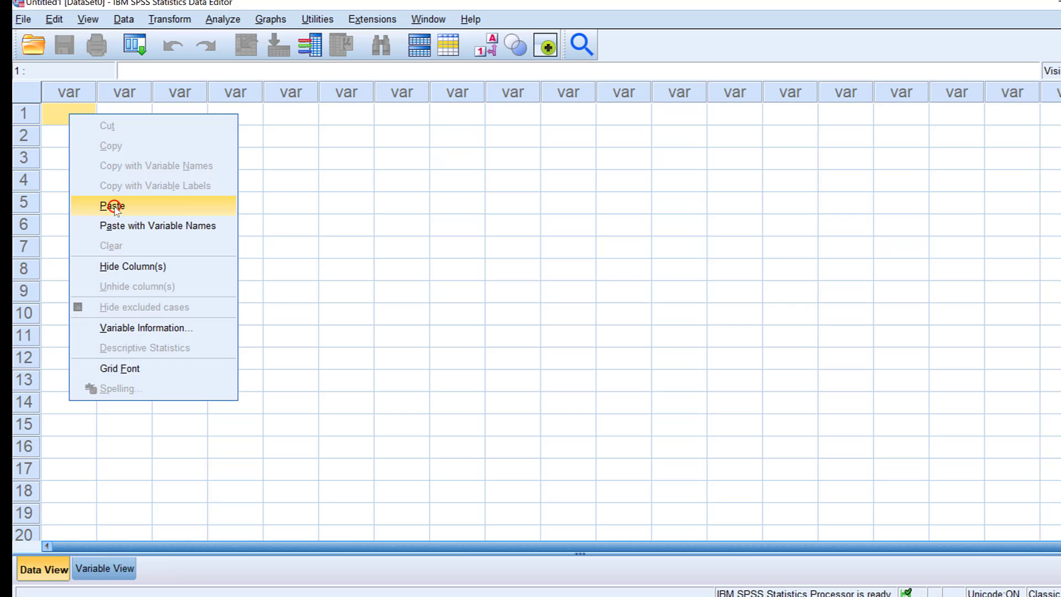
{"action": "left_click", "coordinate": [113, 206]}
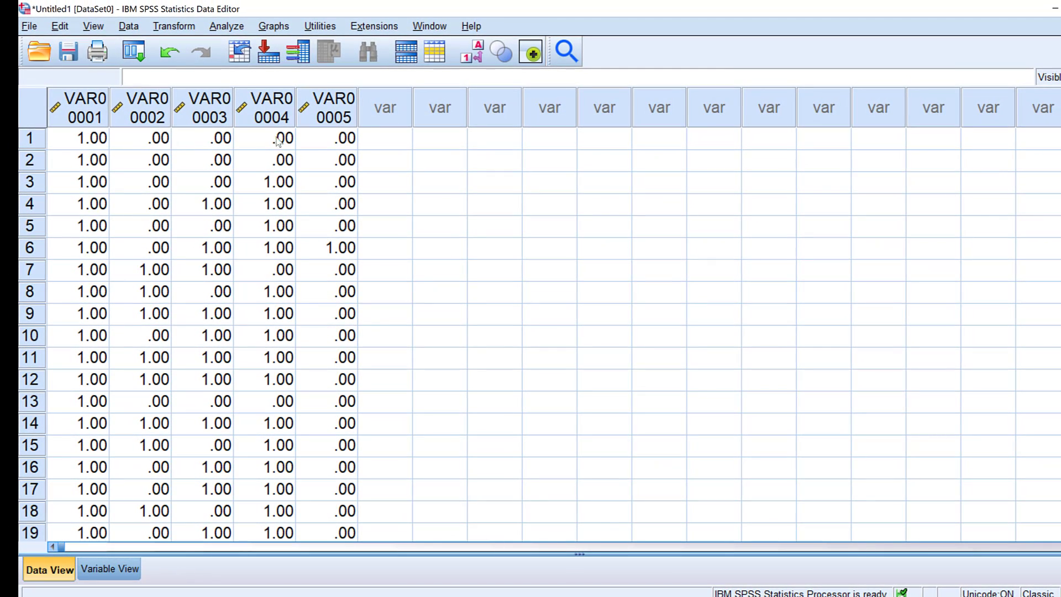
{"action": "left_click", "coordinate": [29, 26]}
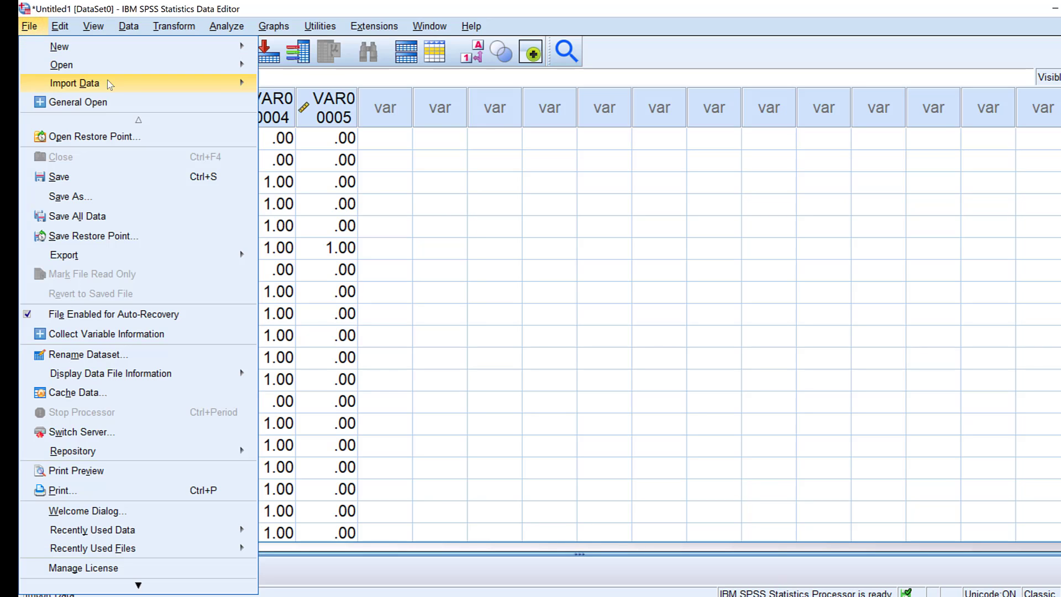
{"action": "mouse_move", "coordinate": [215, 91]}
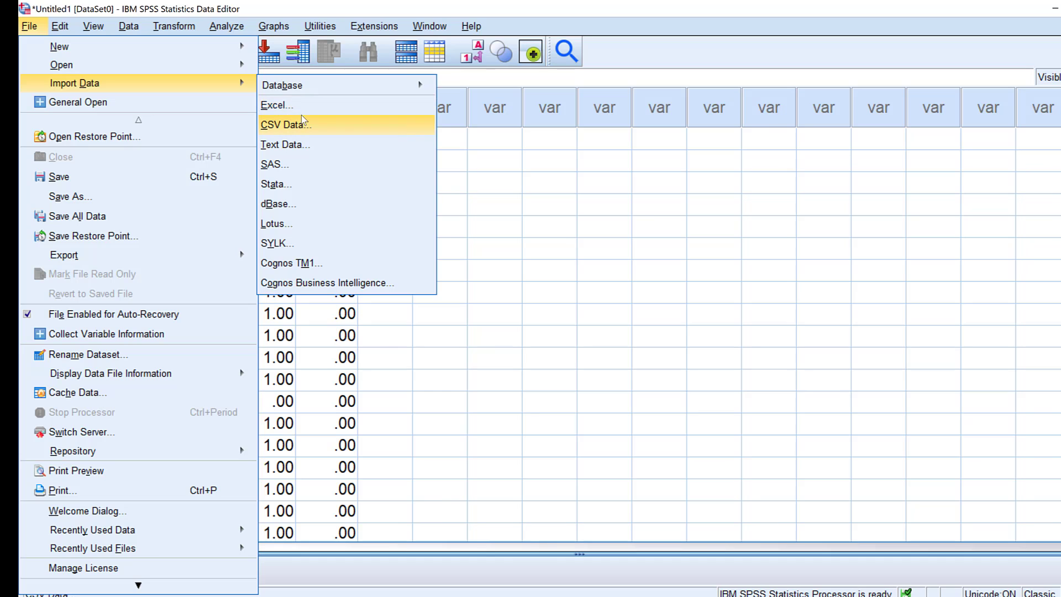
{"action": "left_click", "coordinate": [652, 202]}
Display the variable definitions in SPSS, and switch to the Excel workbook to copy the platform headers in B1:F1
{"action": "double_click", "coordinate": [84, 116]}
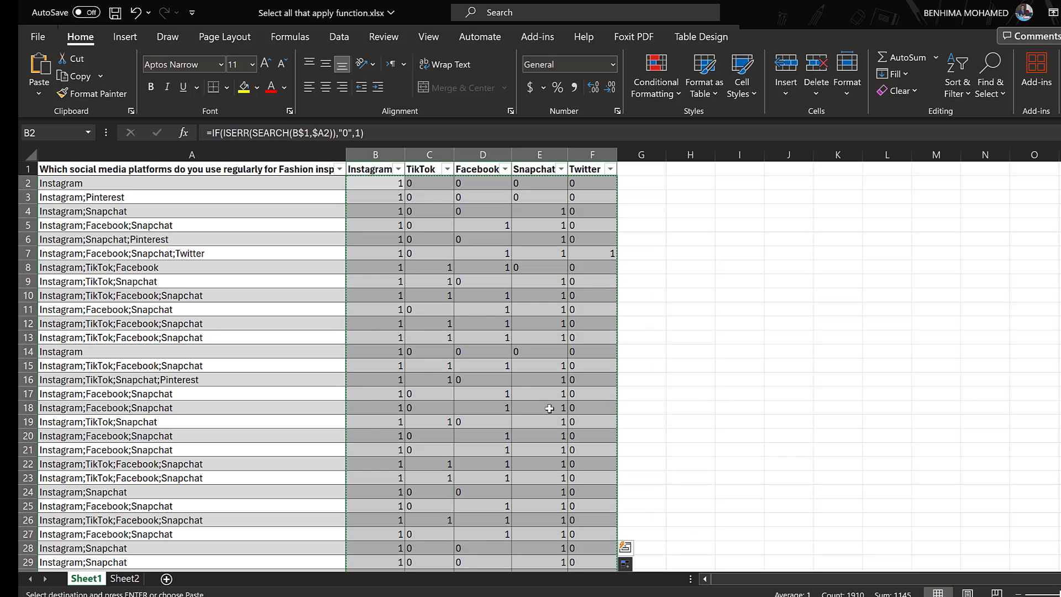
{"action": "left_click", "coordinate": [362, 164]}
{"action": "left_click", "coordinate": [423, 224]}
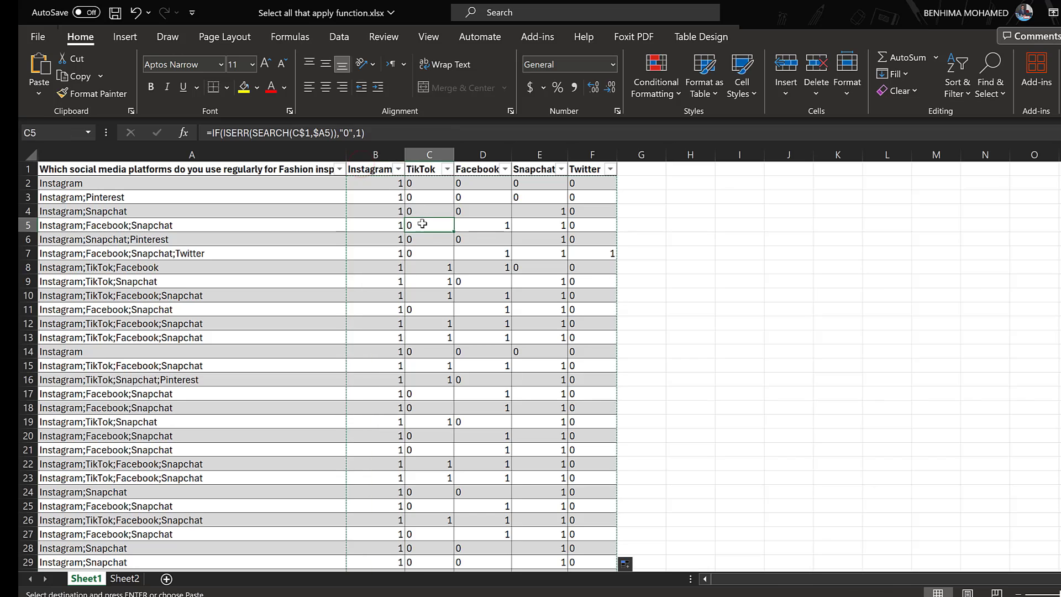
{"action": "left_click", "coordinate": [371, 166]}
{"action": "left_click_drag", "start_coordinate": [371, 167], "coordinate": [580, 168]}
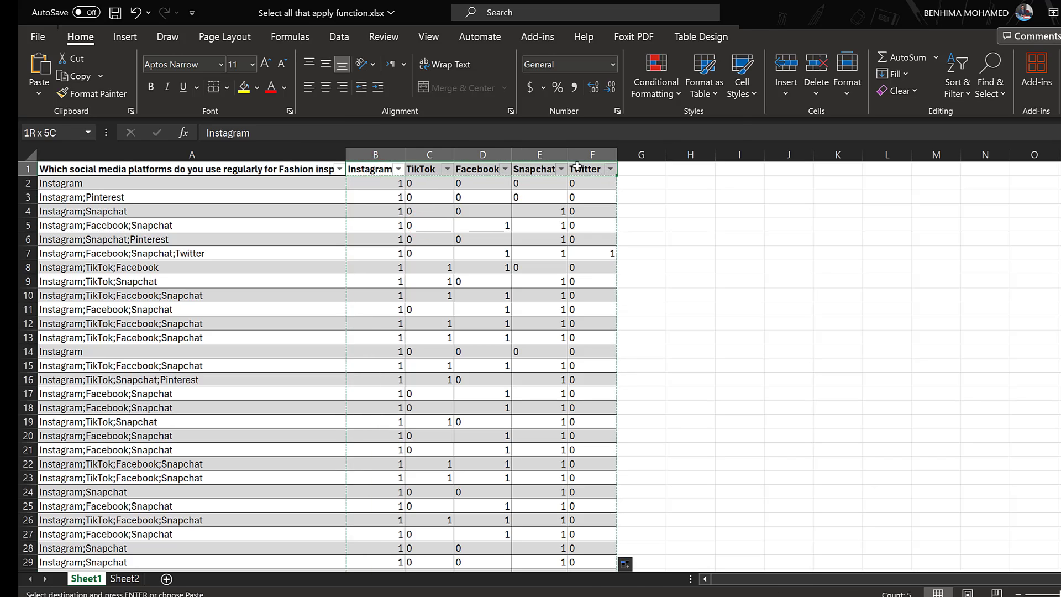
{"action": "right_click", "coordinate": [577, 166]}
{"action": "left_click", "coordinate": [615, 132]}
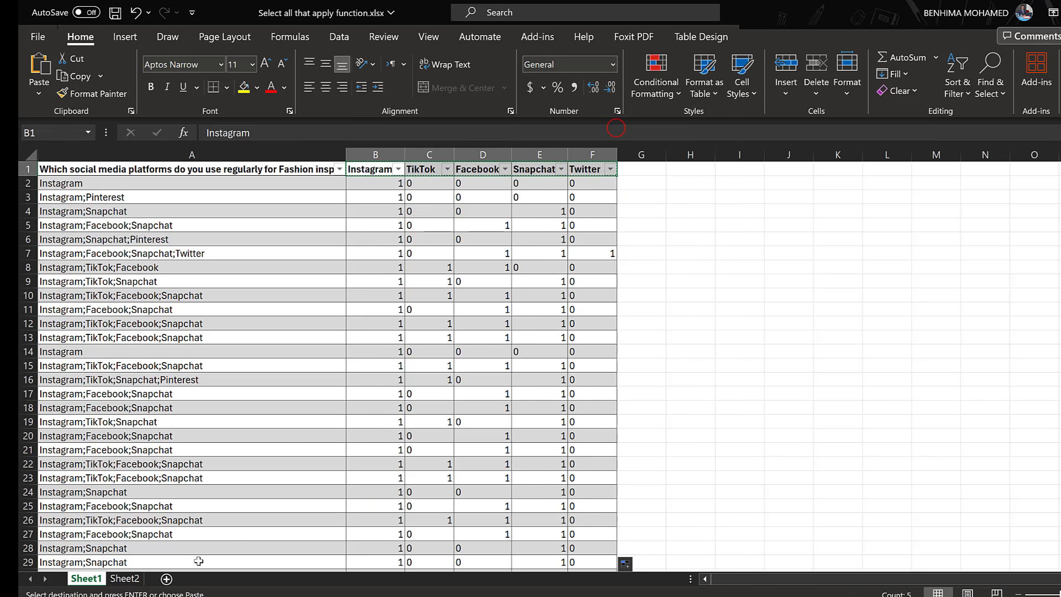
Paste the copied platform headers transposed, as a vertical list starting at cell I5
{"action": "left_click", "coordinate": [739, 225]}
{"action": "right_click", "coordinate": [740, 225]}
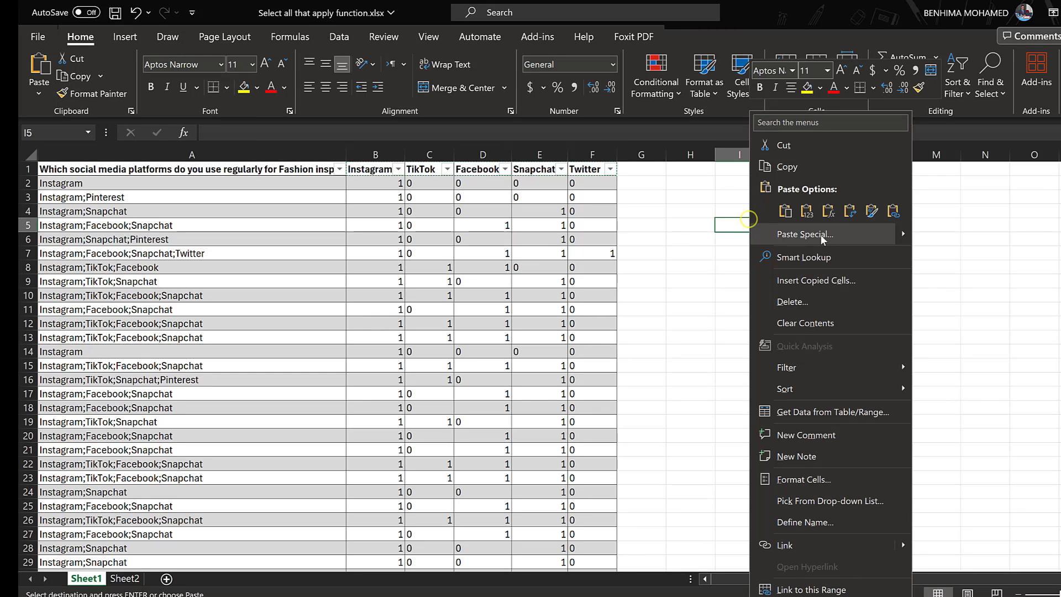
{"action": "left_click", "coordinate": [845, 217]}
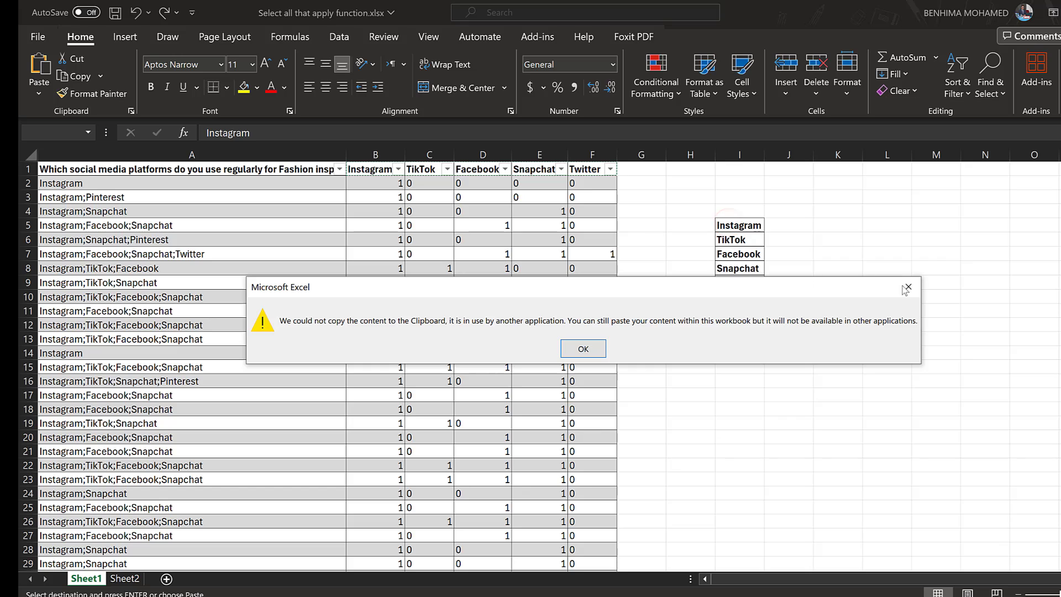
{"action": "left_click", "coordinate": [904, 286]}
Copy the vertical platform list in I5:I9 and paste it as the labels of the five variables in SPSS
{"action": "left_click_drag", "start_coordinate": [729, 225], "coordinate": [733, 281]}
{"action": "right_click", "coordinate": [731, 282]}
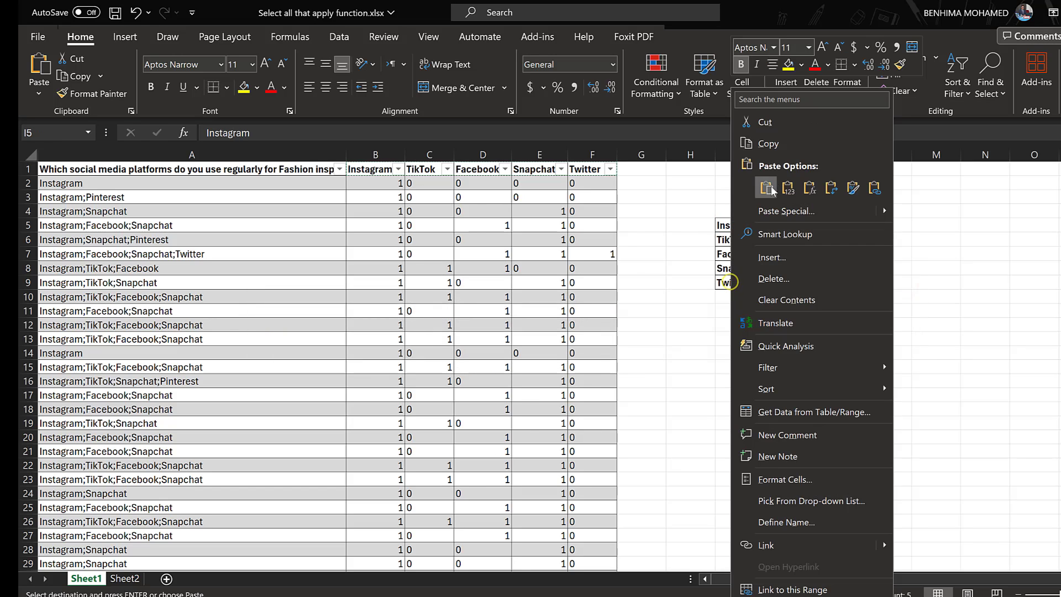
{"action": "left_click", "coordinate": [779, 148]}
{"action": "left_click", "coordinate": [533, 596]}
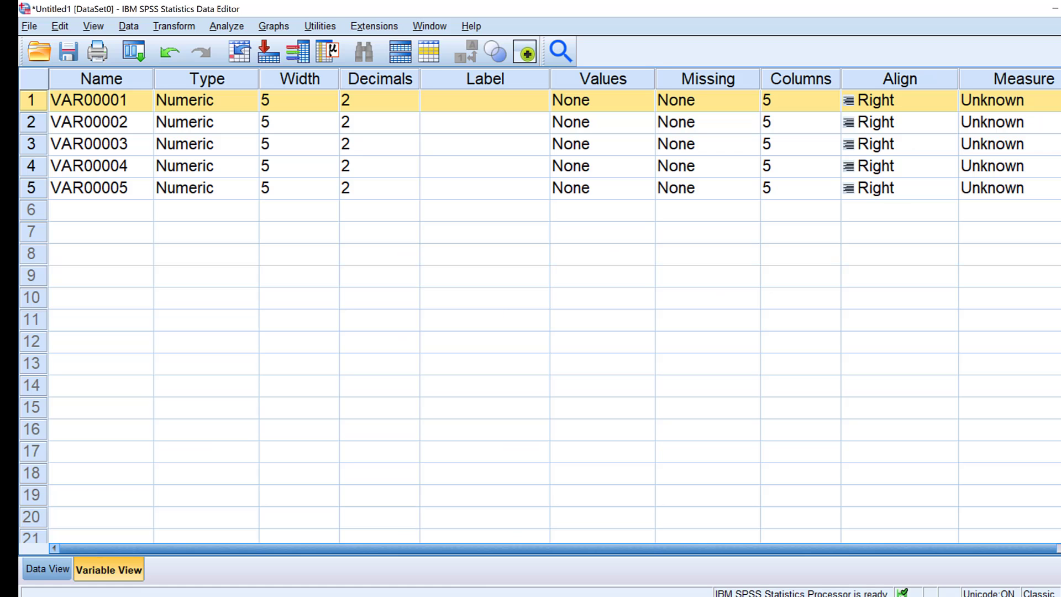
{"action": "left_click", "coordinate": [494, 102]}
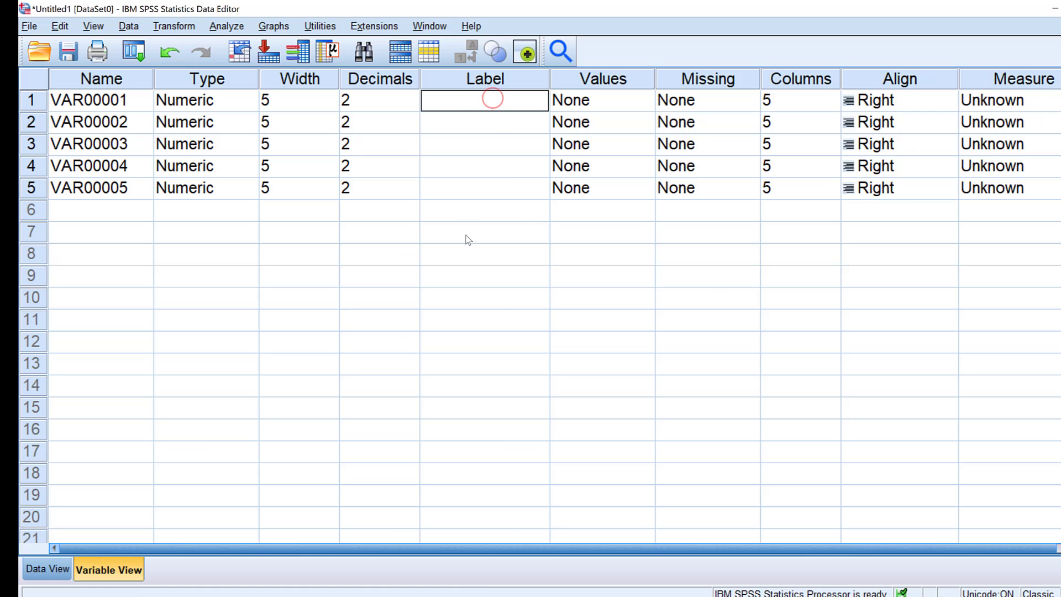
{"action": "left_click", "coordinate": [466, 234]}
{"action": "left_click", "coordinate": [488, 106]}
{"action": "left_click_drag", "start_coordinate": [458, 189], "coordinate": [463, 106]}
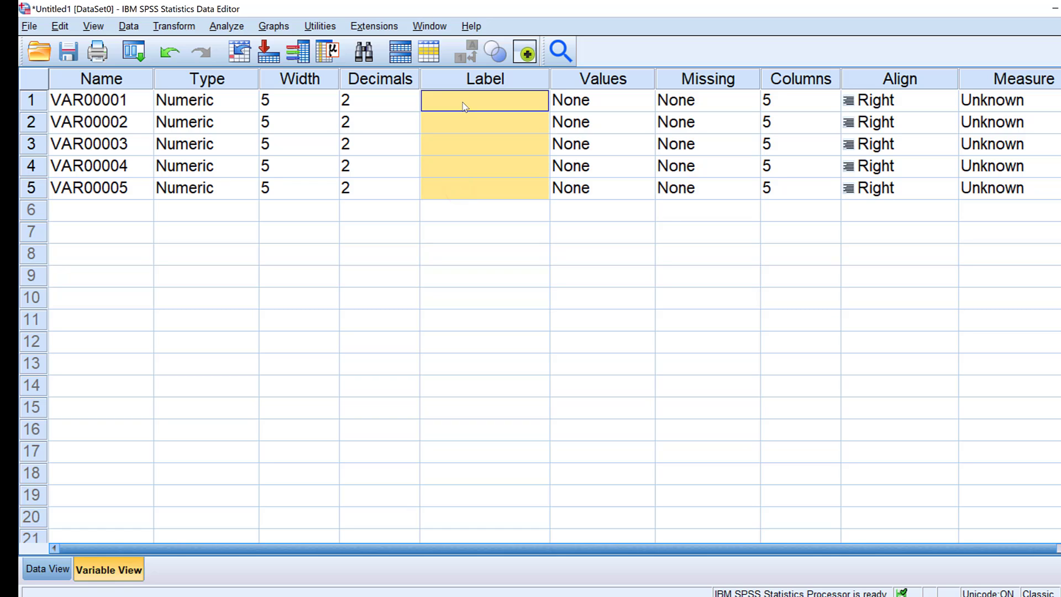
{"action": "key", "text": "ctrl+v"}
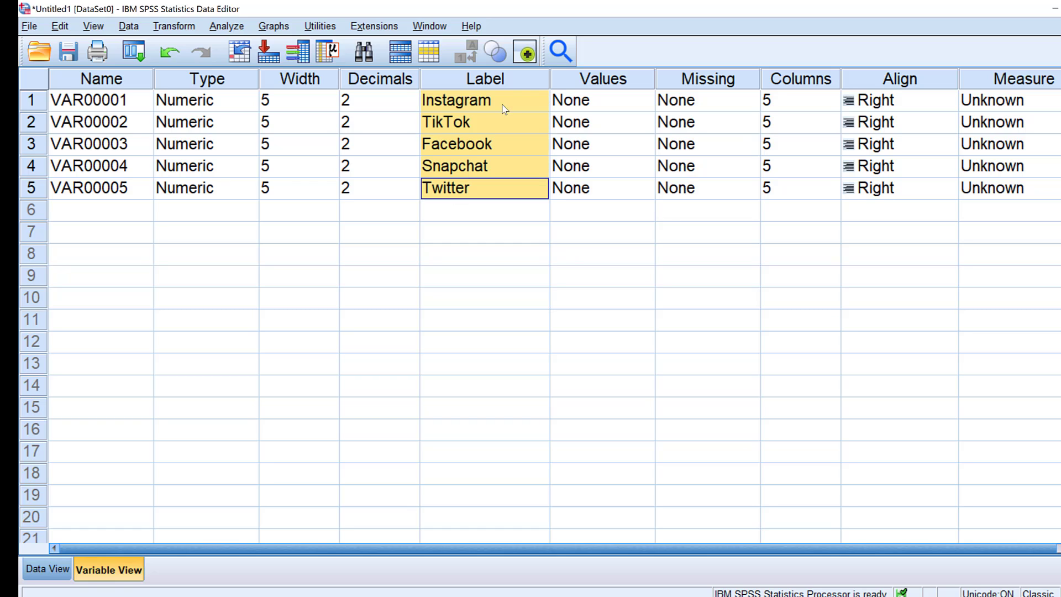
In the value labels of the Instagram variable, label the value 0 as "Not chosen"
{"action": "left_click", "coordinate": [647, 107]}
{"action": "left_click", "coordinate": [646, 105]}
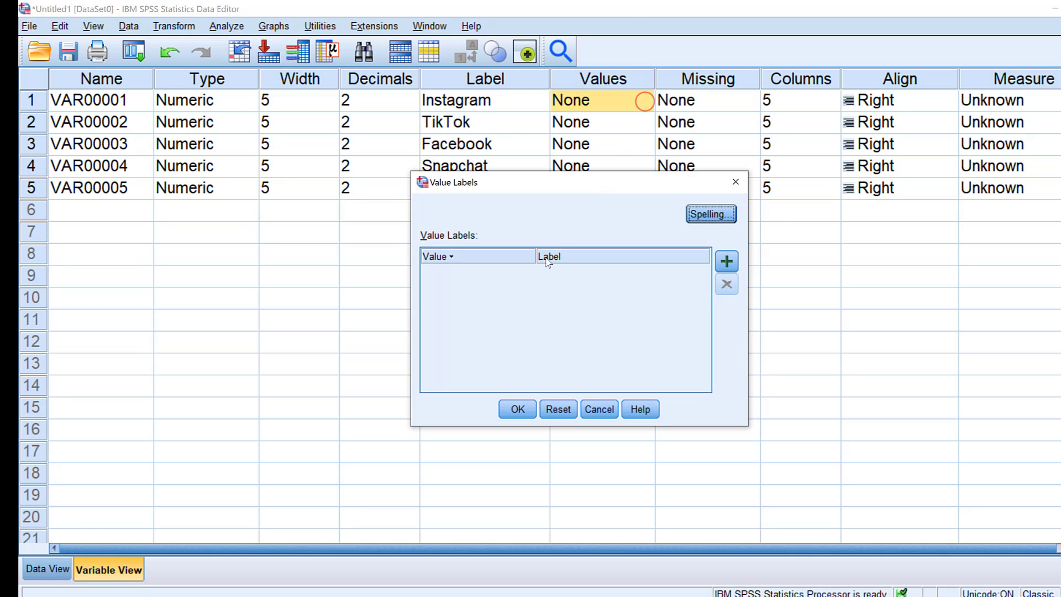
{"action": "left_click", "coordinate": [726, 262]}
{"action": "left_click", "coordinate": [506, 267]}
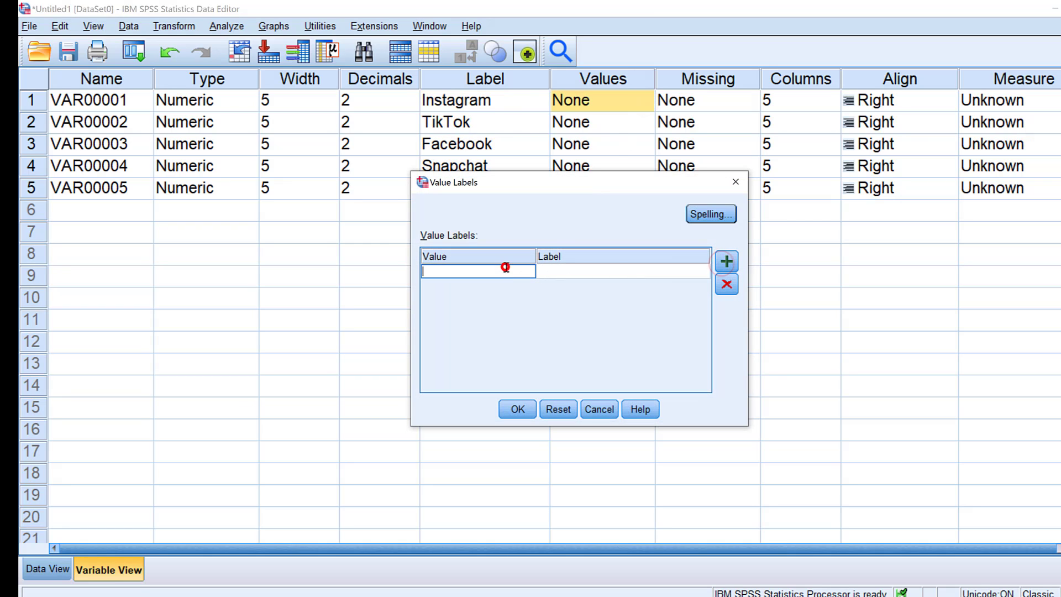
{"action": "type", "text": "0"}
{"action": "left_click", "coordinate": [556, 270]}
{"action": "type", "text": "N"}
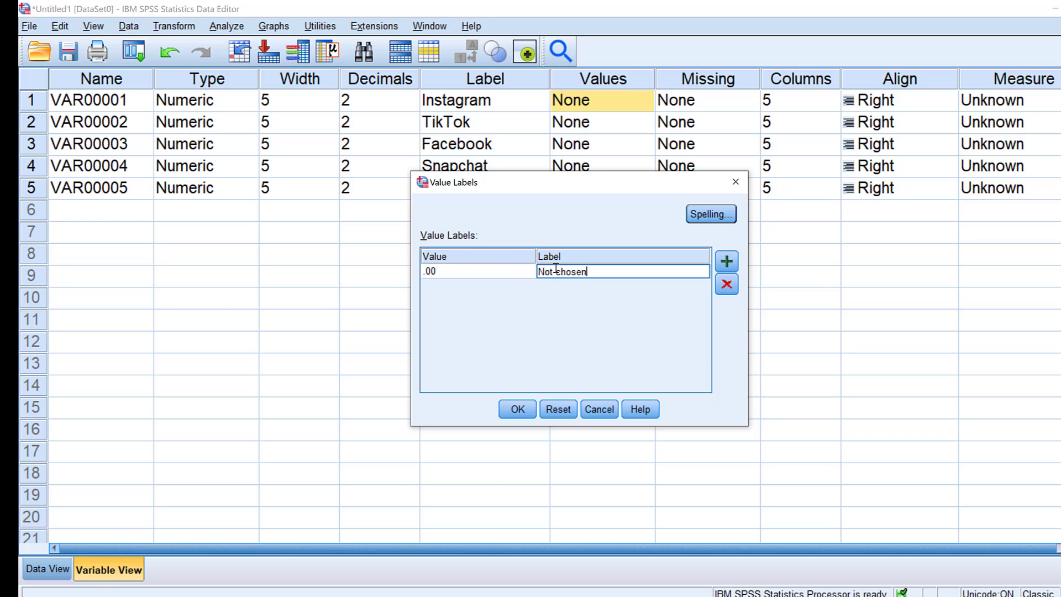
{"action": "type", "text": "ot chosen"}
Add the value 1 with the label "Chosen" and apply the value labels to the Instagram variable
{"action": "left_click", "coordinate": [727, 262]}
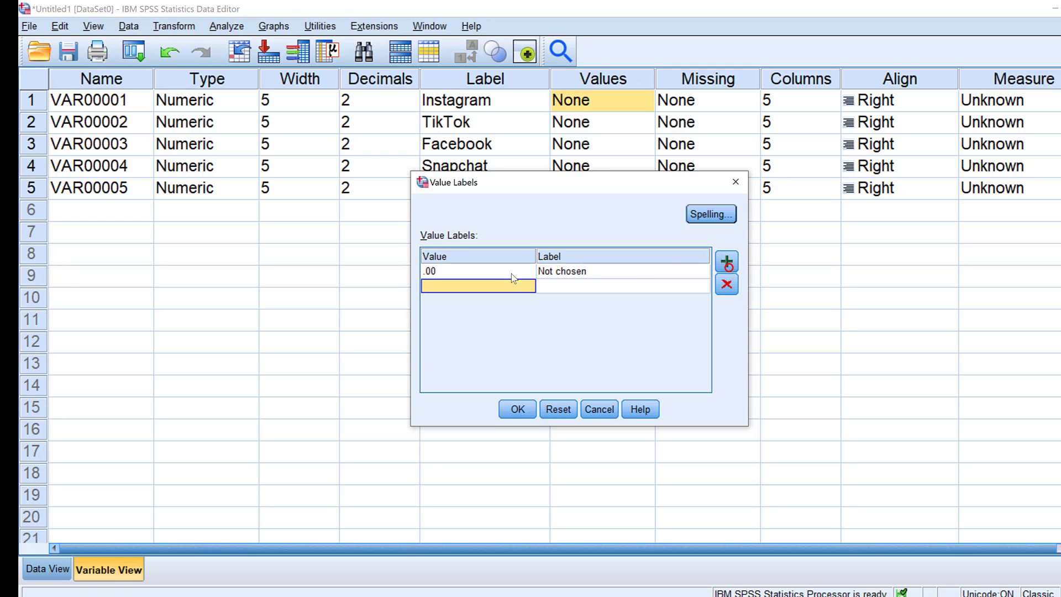
{"action": "left_click", "coordinate": [477, 286]}
{"action": "type", "text": "1"}
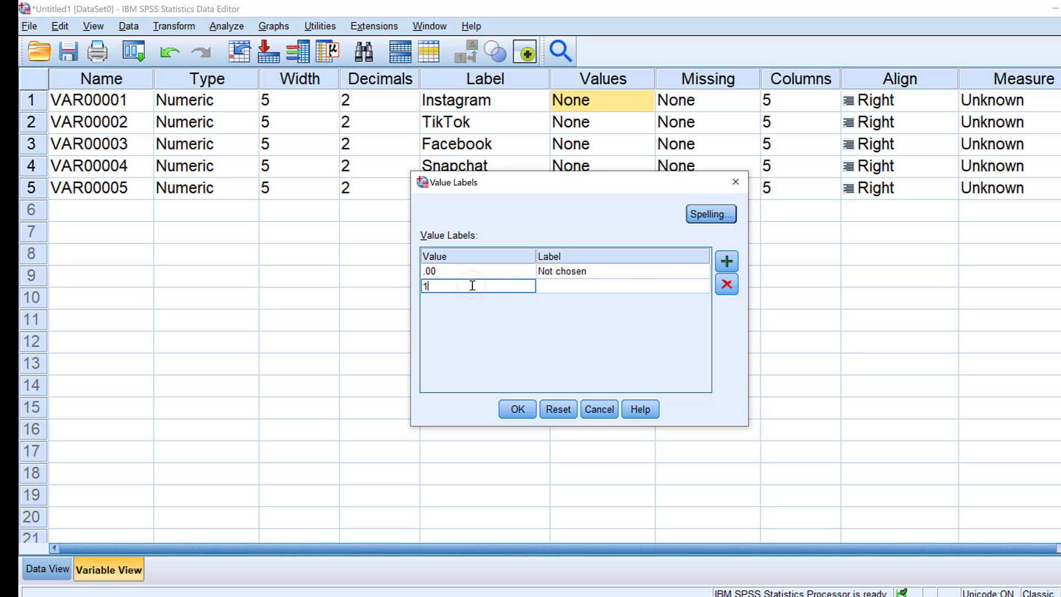
{"action": "left_click", "coordinate": [551, 287]}
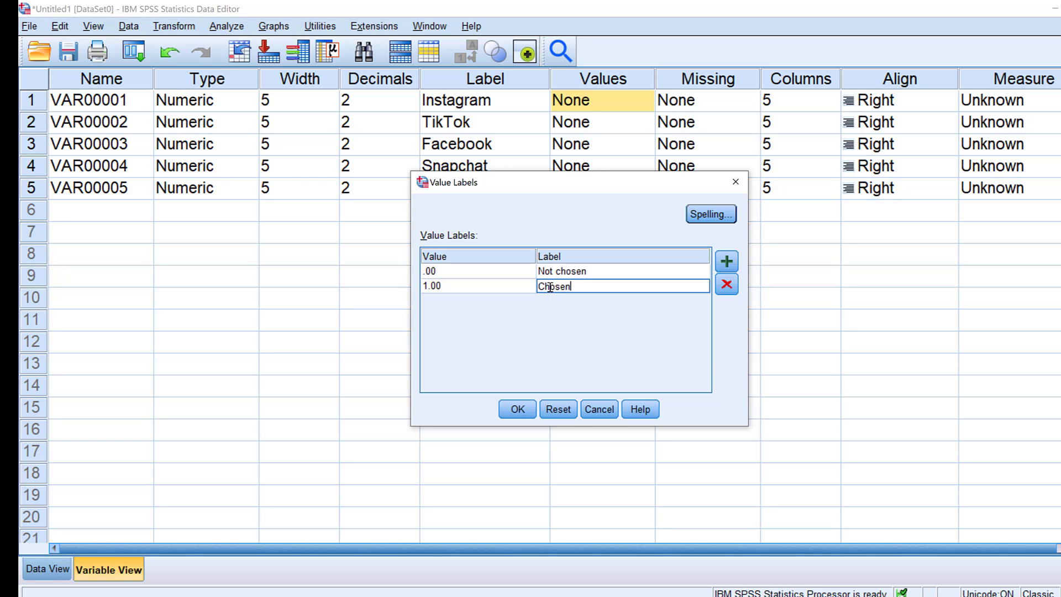
{"action": "left_click", "coordinate": [516, 408]}
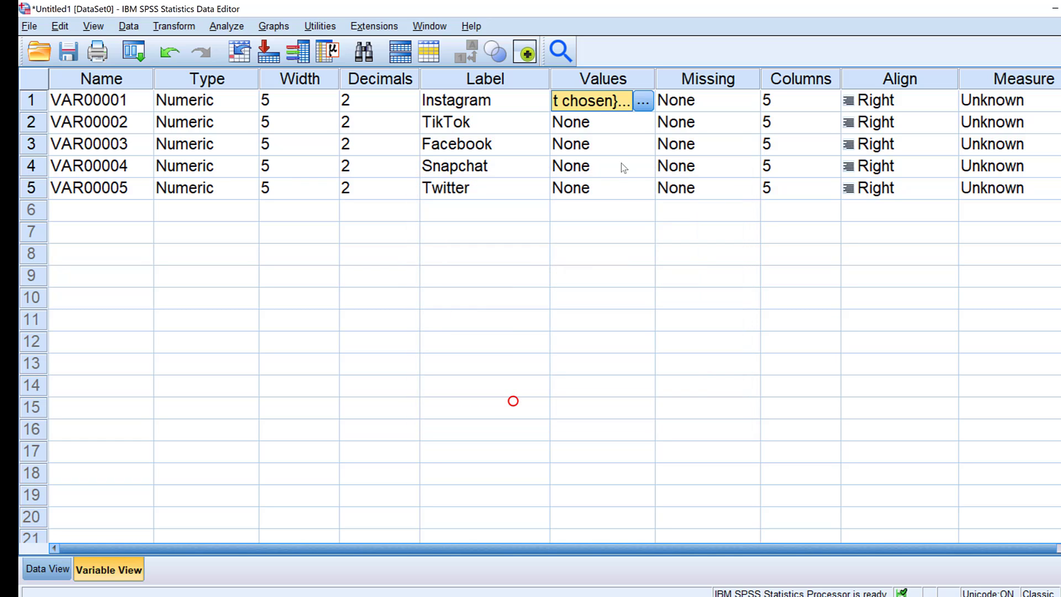
Copy Instagram's value labels to the TikTok, Facebook, Snapchat and Twitter variables
{"action": "right_click", "coordinate": [600, 106]}
{"action": "left_click", "coordinate": [603, 111]}
{"action": "left_click", "coordinate": [590, 123]}
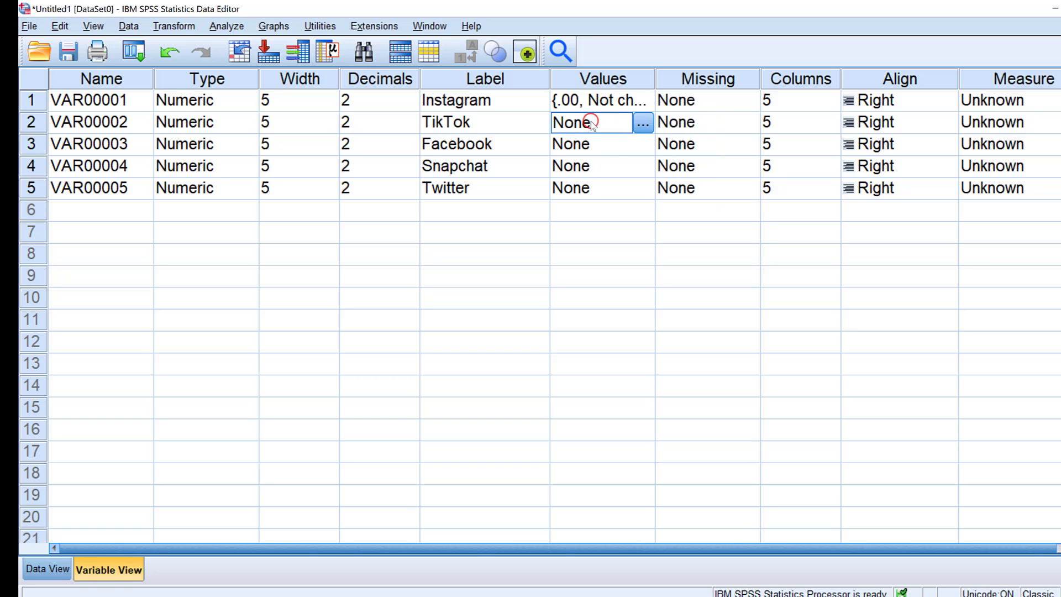
{"action": "key", "text": "ctrl+v"}
{"action": "left_click", "coordinate": [580, 139]}
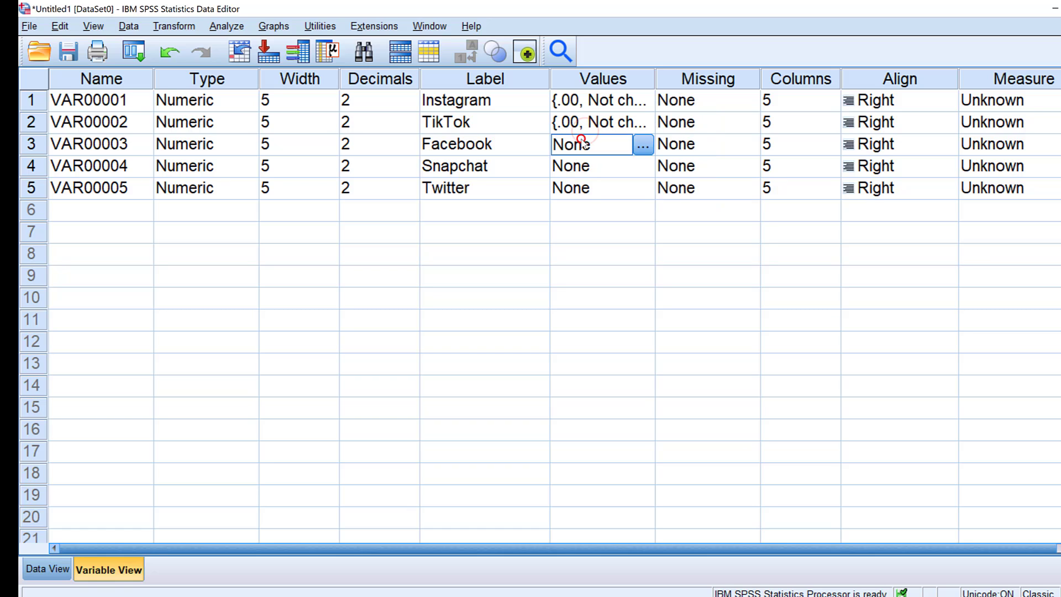
{"action": "key", "text": "ctrl+v"}
{"action": "left_click", "coordinate": [575, 162]}
{"action": "key", "text": "ctrl+v"}
{"action": "left_click", "coordinate": [565, 191]}
{"action": "key", "text": "ctrl+v"}
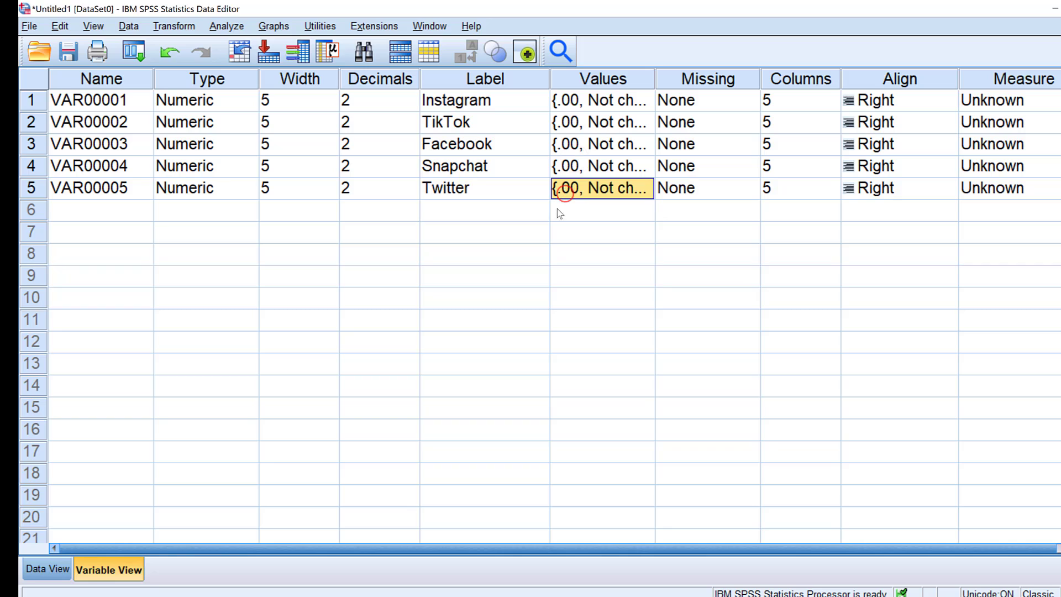
Set the measurement level of all five platform variables to Nominal
{"action": "left_click", "coordinate": [1006, 100]}
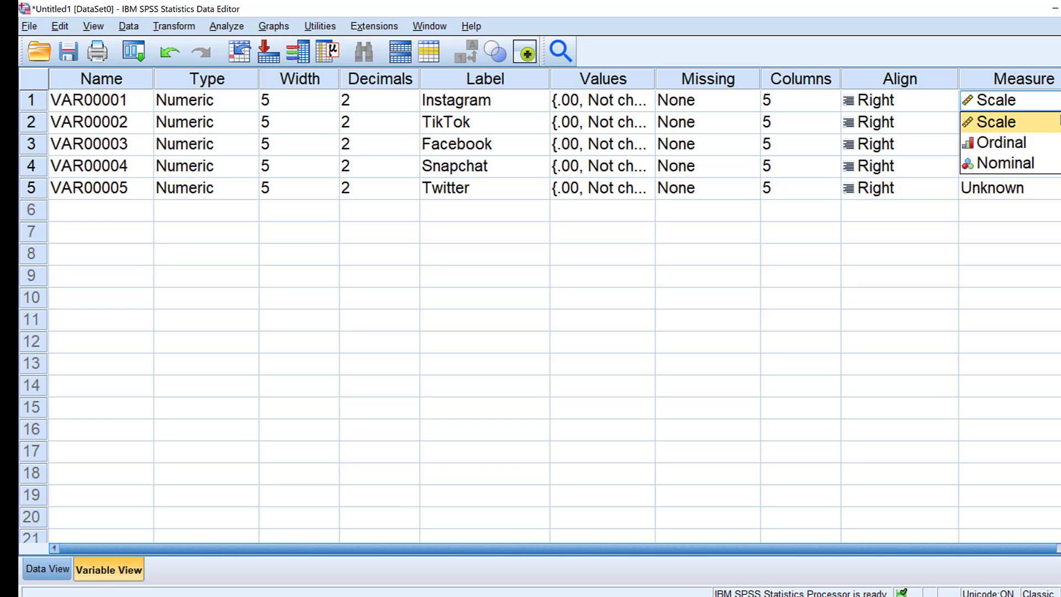
{"action": "left_click", "coordinate": [1000, 163]}
{"action": "left_click", "coordinate": [1060, 119]}
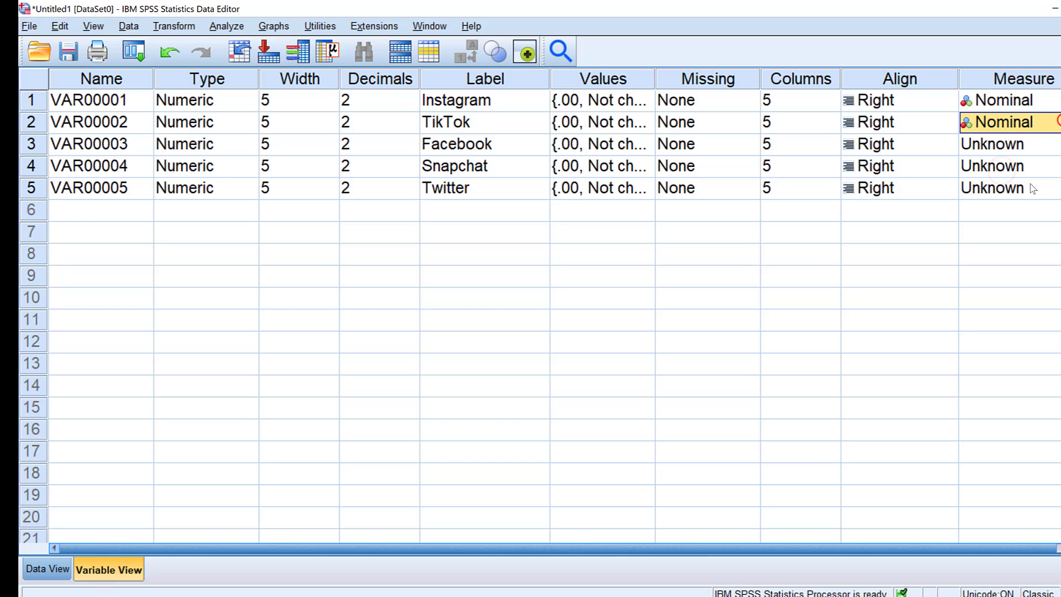
{"action": "left_click", "coordinate": [1047, 142]}
{"action": "left_click", "coordinate": [1004, 206]}
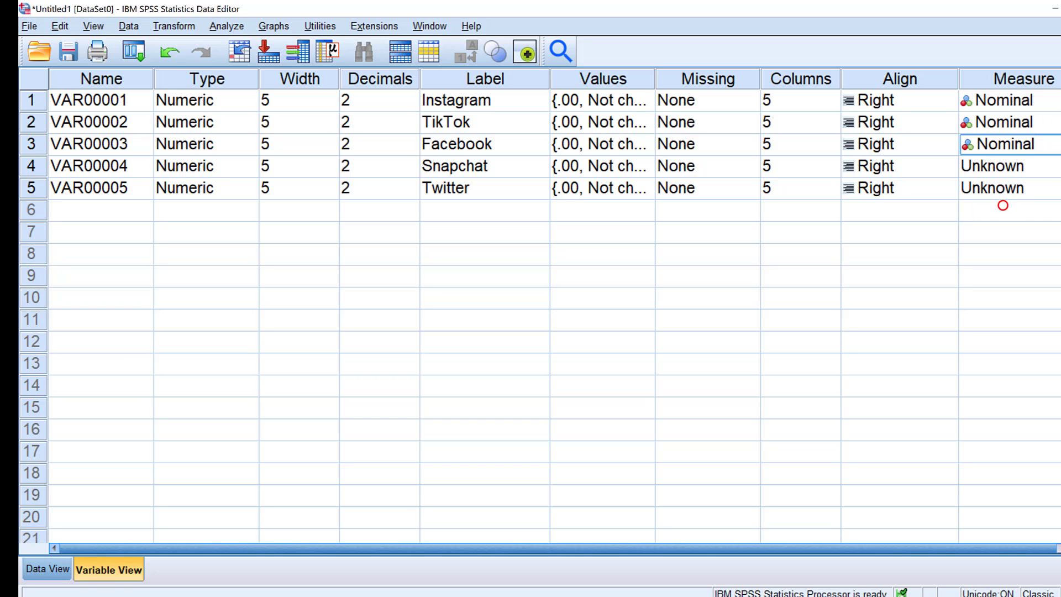
{"action": "left_click", "coordinate": [1059, 166]}
{"action": "left_click", "coordinate": [1055, 191]}
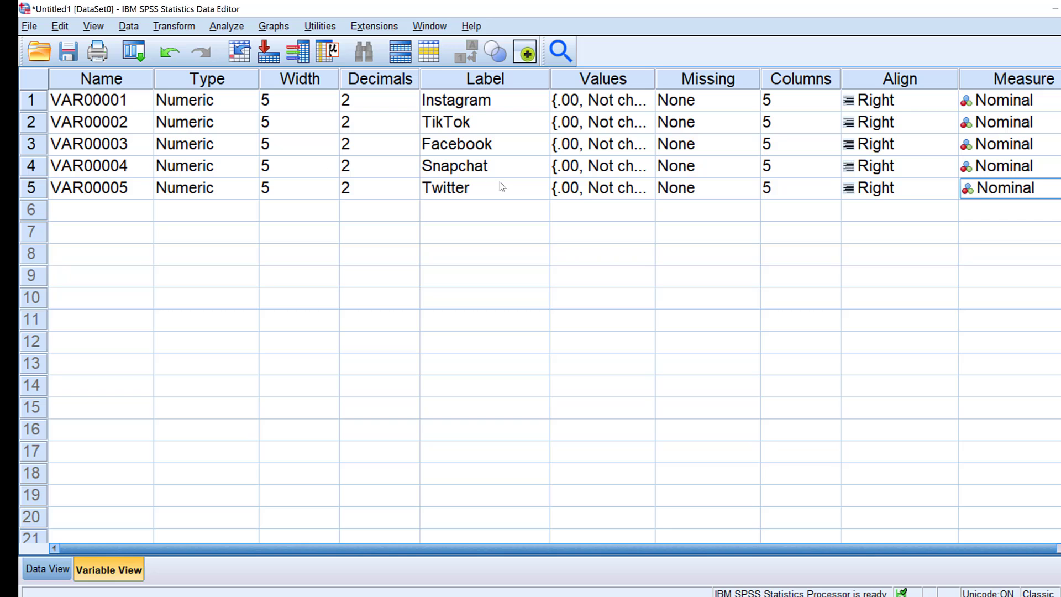
Return to the data rows and toggle between numeric values and value labels, leaving the labels displayed
{"action": "left_click", "coordinate": [48, 570]}
{"action": "left_click", "coordinate": [473, 51]}
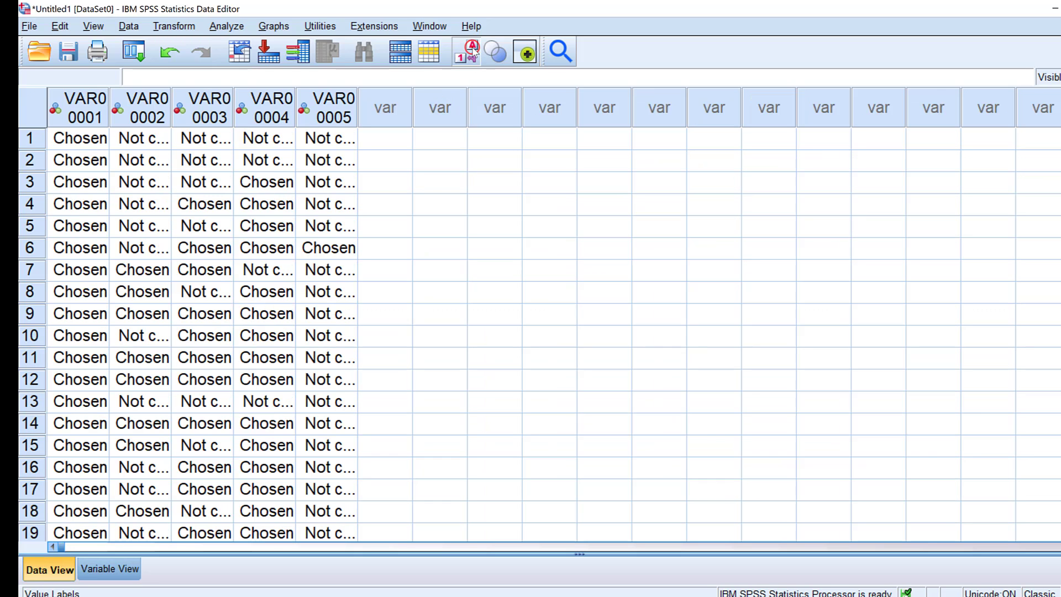
{"action": "left_click", "coordinate": [474, 51]}
{"action": "left_click", "coordinate": [474, 52]}
{"action": "left_click", "coordinate": [474, 51]}
{"action": "left_click", "coordinate": [474, 52]}
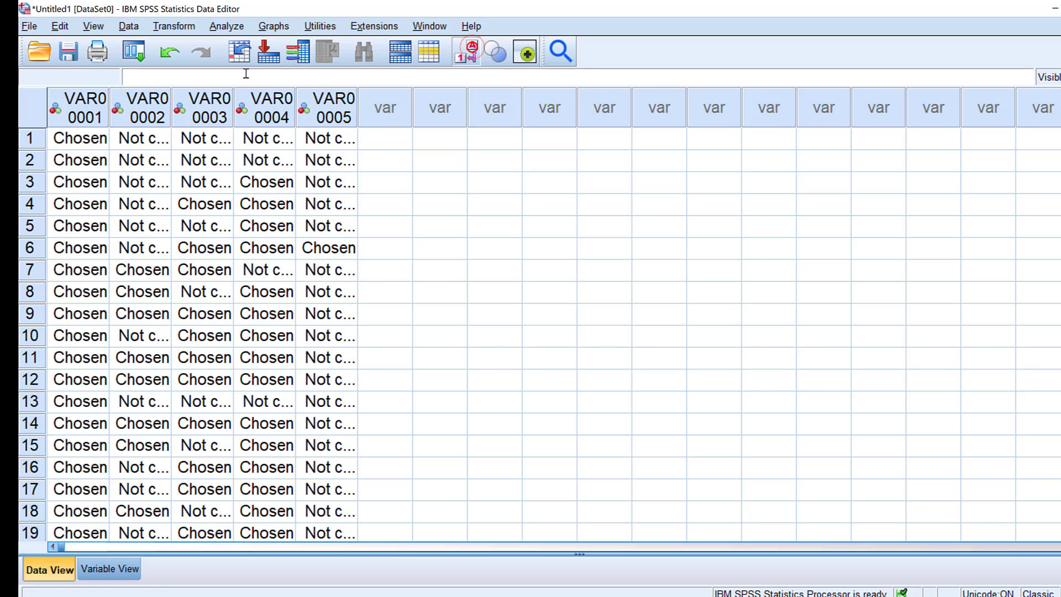
Copy the five platform labels, Instagram through Twitter, and paste them as the variable names
{"action": "double_click", "coordinate": [103, 105]}
{"action": "left_click_drag", "start_coordinate": [454, 108], "coordinate": [451, 188]}
{"action": "right_click", "coordinate": [473, 193]}
{"action": "key", "text": "Escape"}
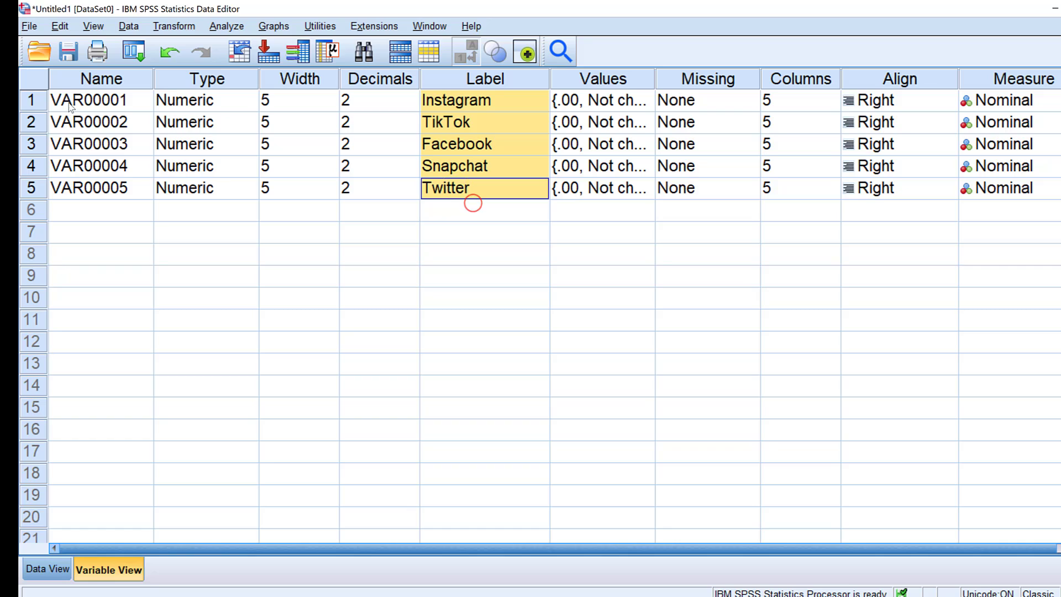
{"action": "left_click_drag", "start_coordinate": [69, 100], "coordinate": [74, 185]}
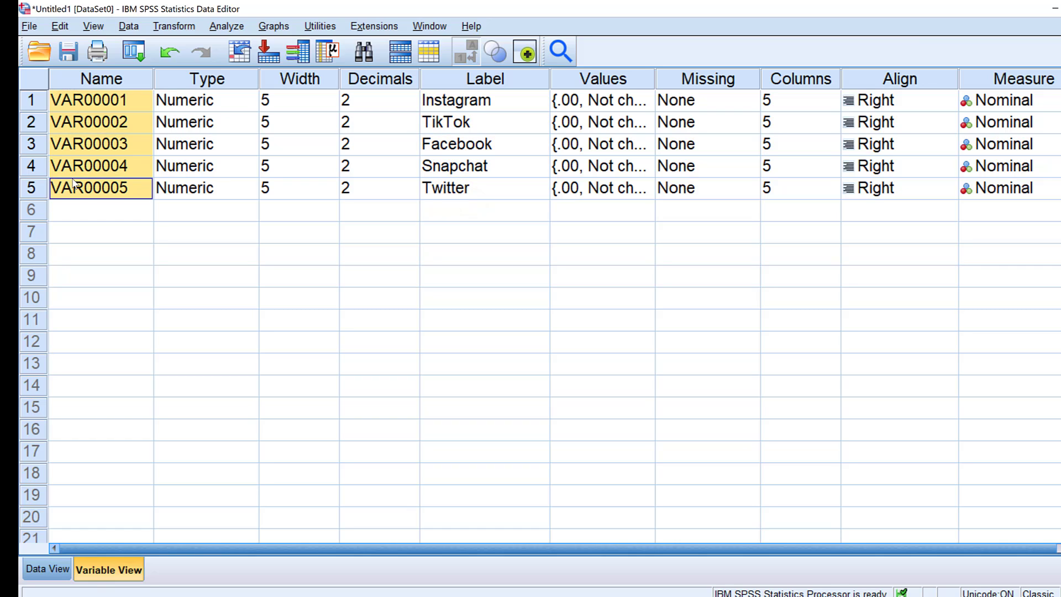
{"action": "key", "text": "ctrl+v"}
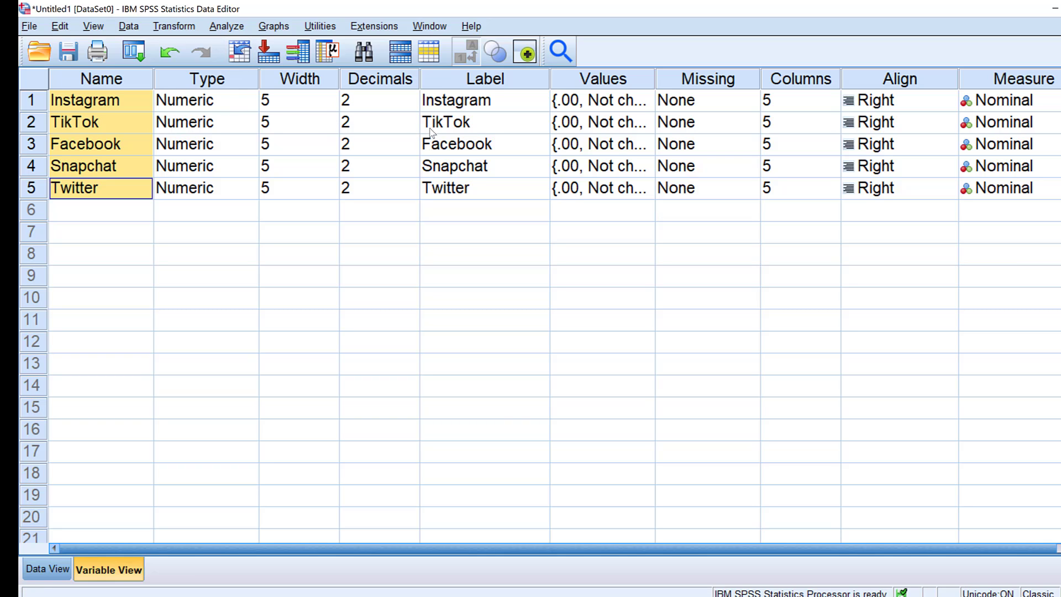
Define a multiple response set named inst from all five platform variables, coded as dichotomies with counted value 1
{"action": "left_click", "coordinate": [233, 30]}
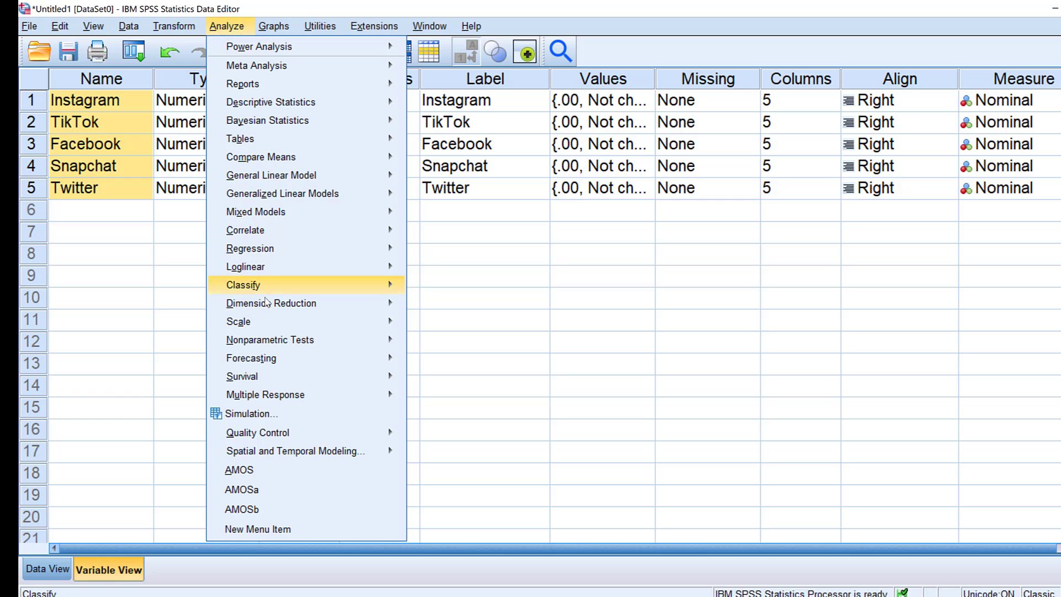
{"action": "mouse_move", "coordinate": [307, 396]}
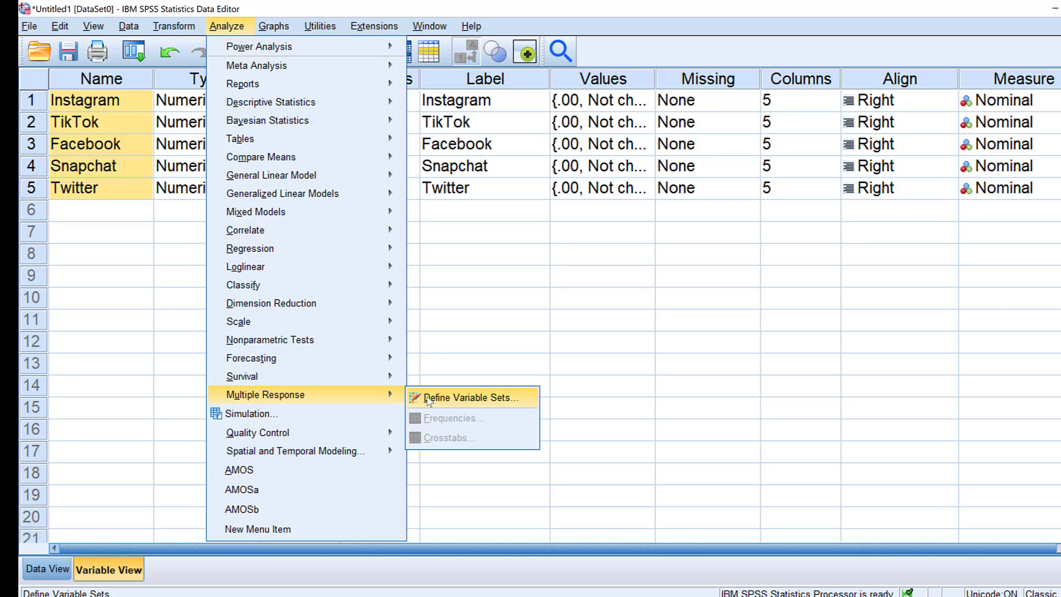
{"action": "left_click", "coordinate": [428, 399]}
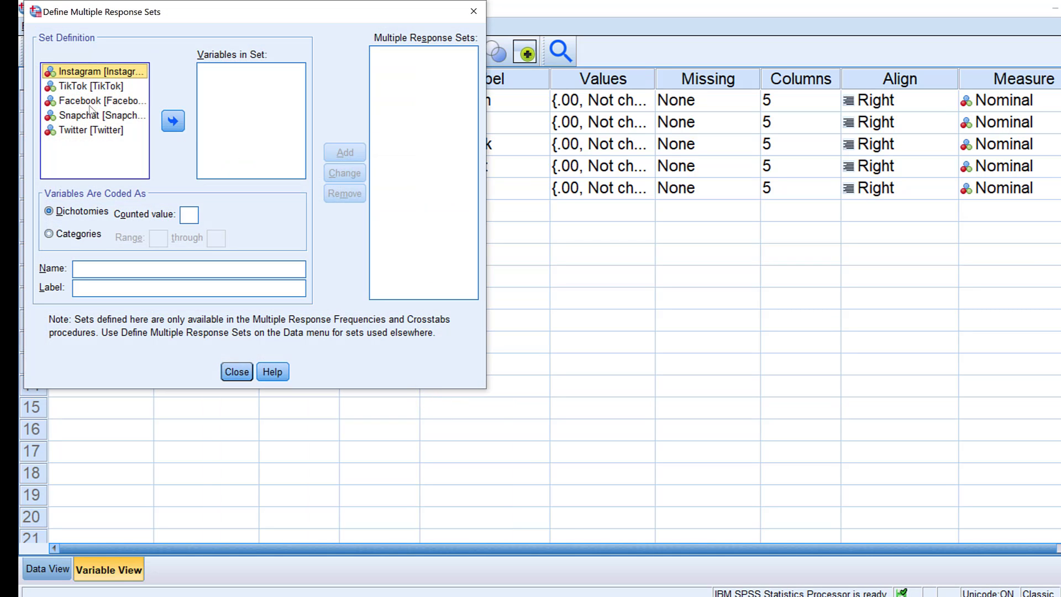
{"action": "left_click", "coordinate": [81, 132], "text": "shift"}
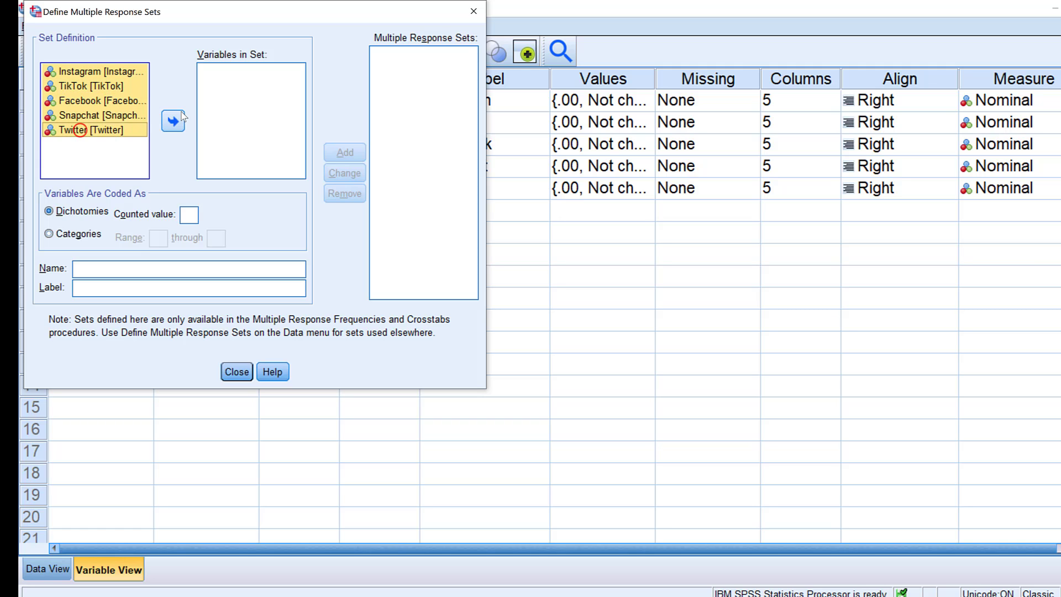
{"action": "left_click", "coordinate": [173, 121]}
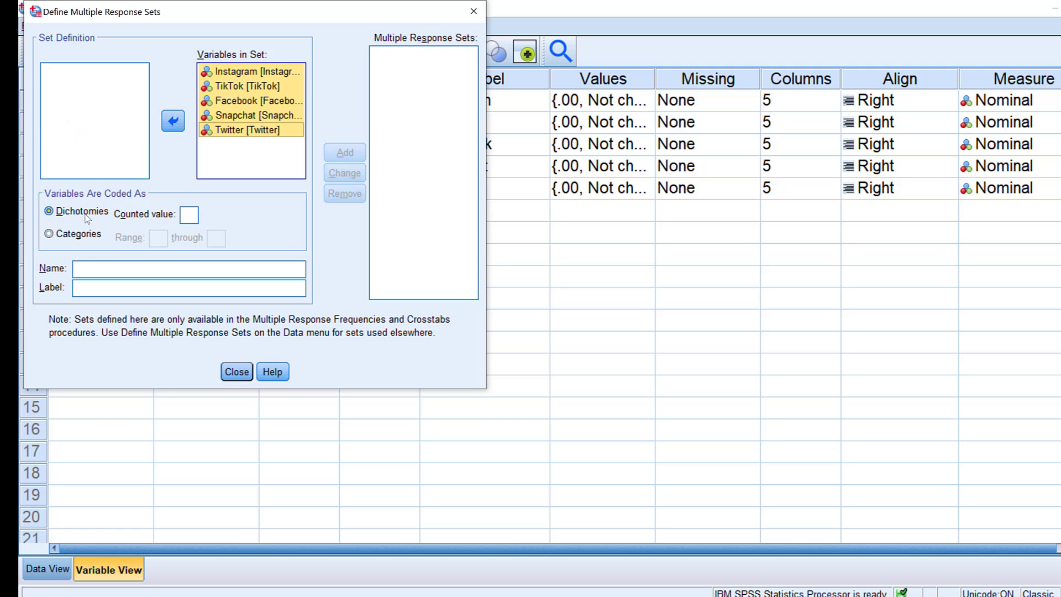
{"action": "left_click", "coordinate": [189, 215]}
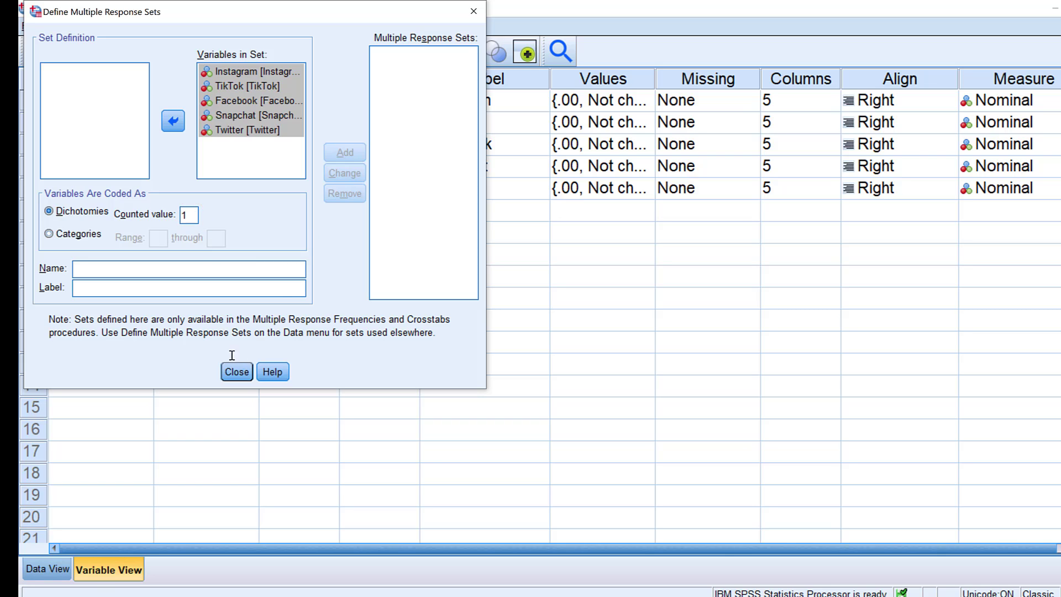
{"action": "left_click", "coordinate": [260, 72]}
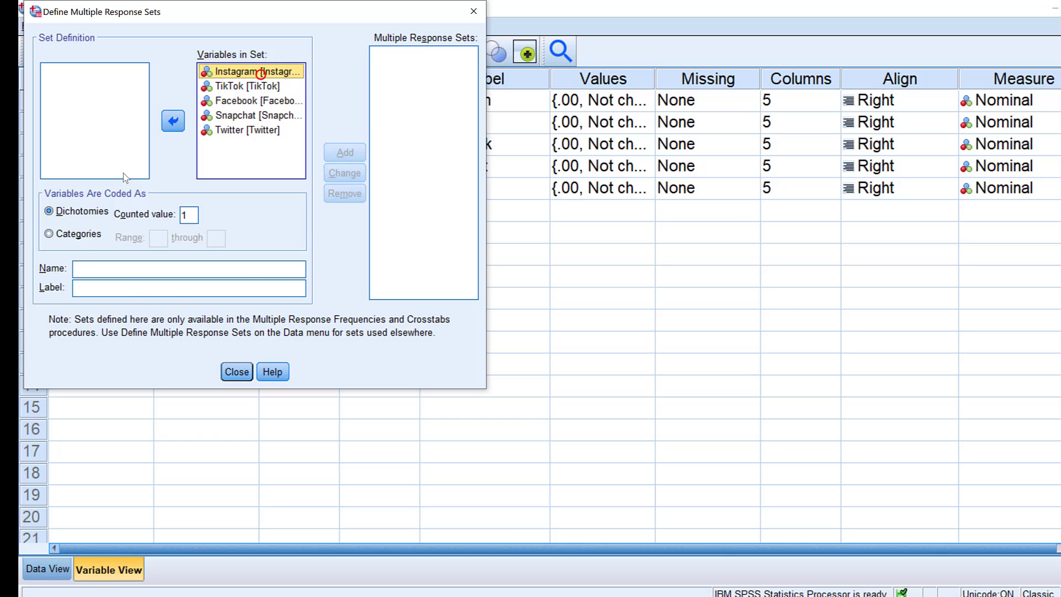
{"action": "left_click", "coordinate": [94, 267]}
{"action": "type", "text": "inst"}
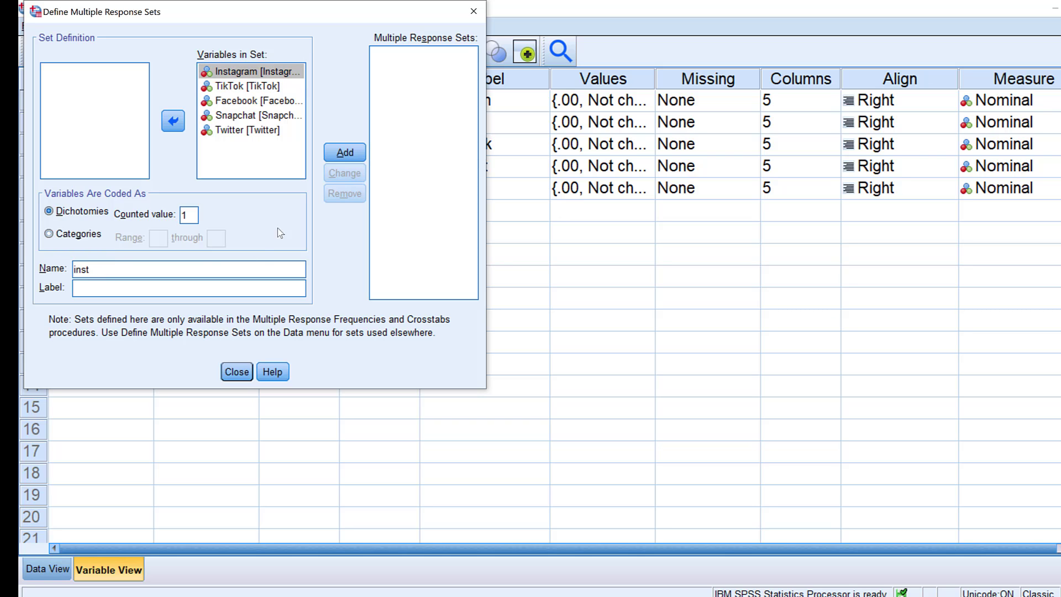
{"action": "left_click", "coordinate": [342, 153]}
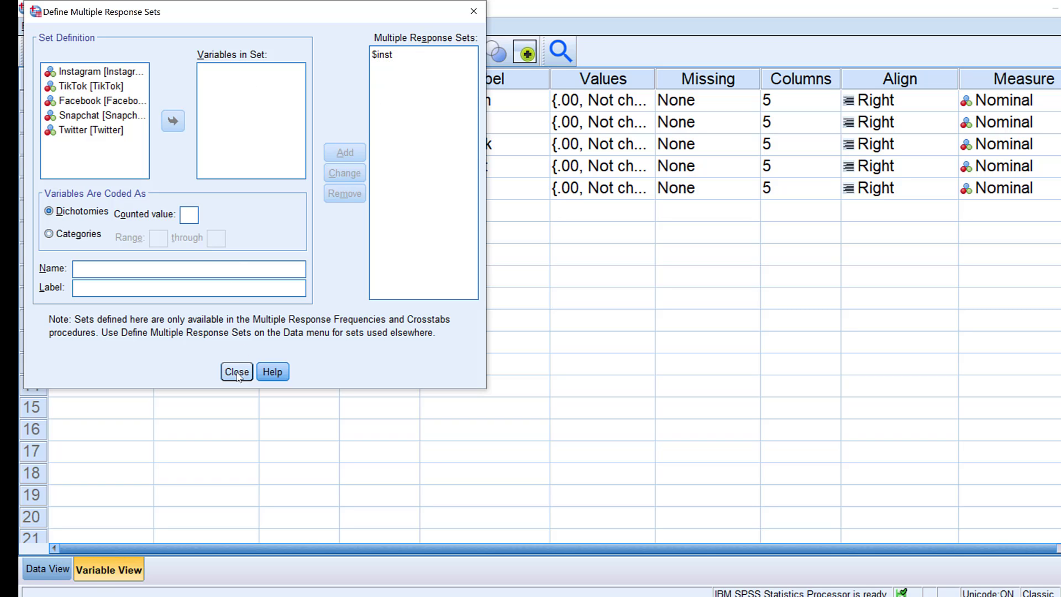
Rename the inst multiple response set to SM and close the set definitions
{"action": "left_click", "coordinate": [387, 54]}
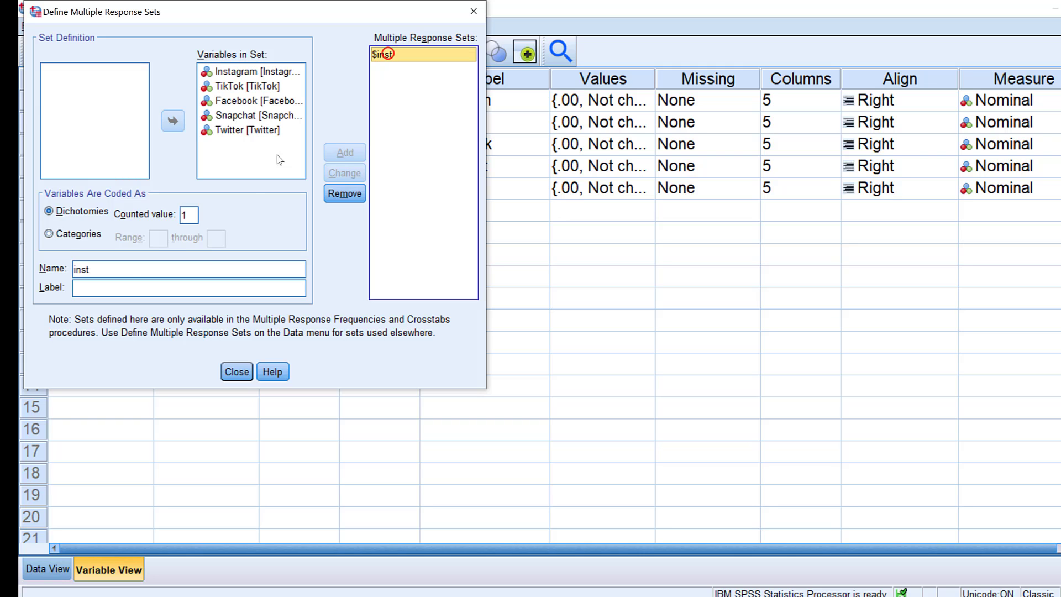
{"action": "left_click", "coordinate": [119, 272]}
{"action": "double_click", "coordinate": [96, 272]}
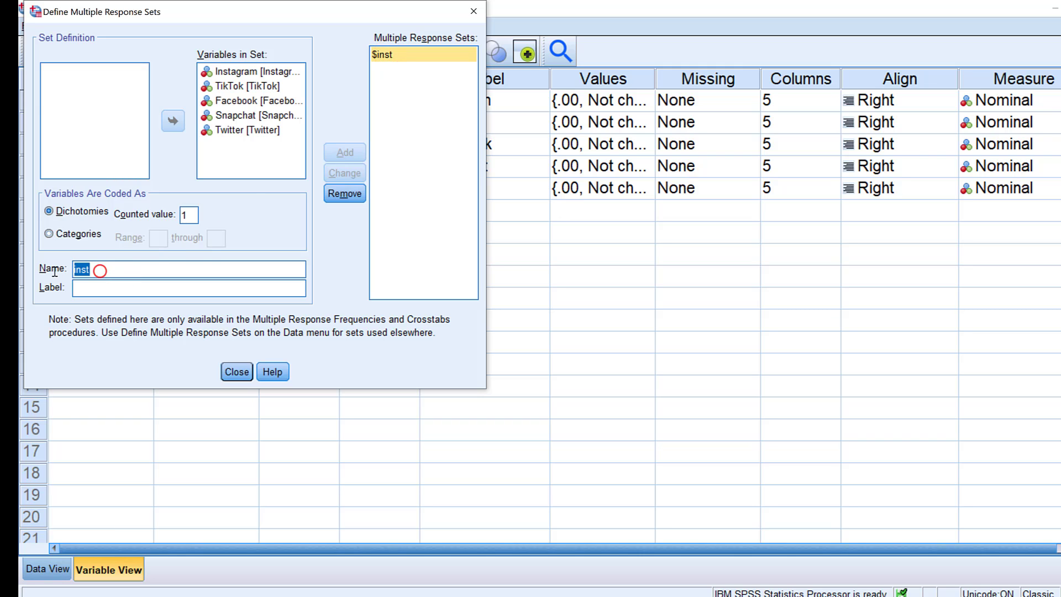
{"action": "type", "text": "SM"}
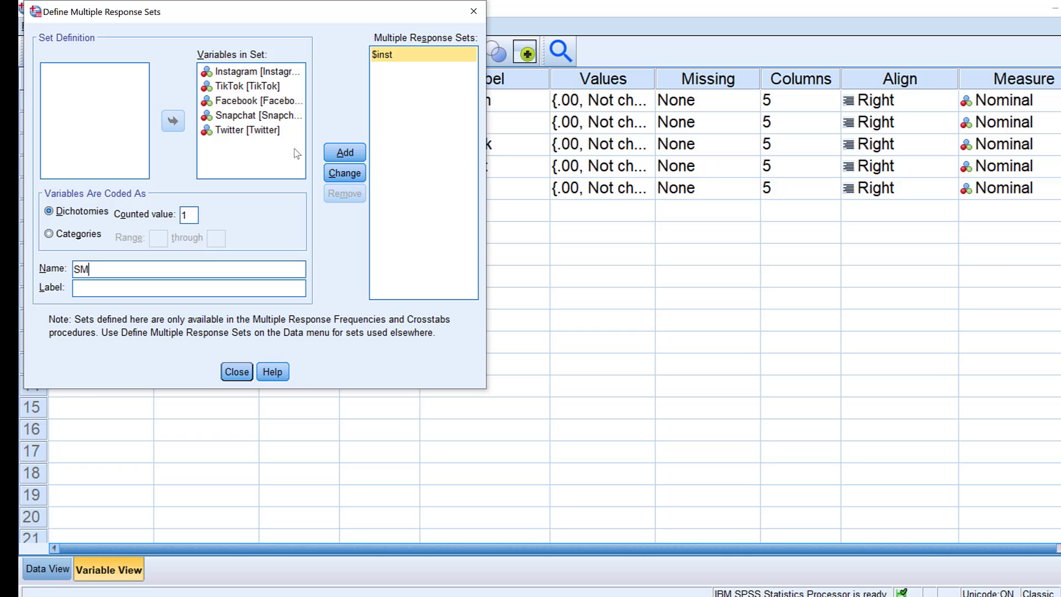
{"action": "left_click", "coordinate": [344, 173]}
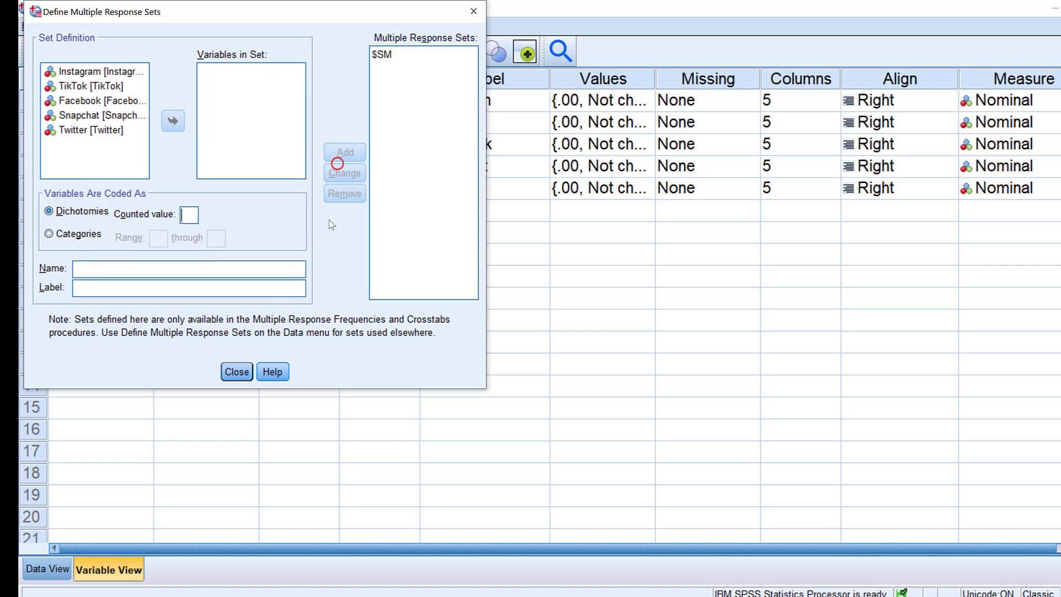
{"action": "left_click", "coordinate": [236, 372]}
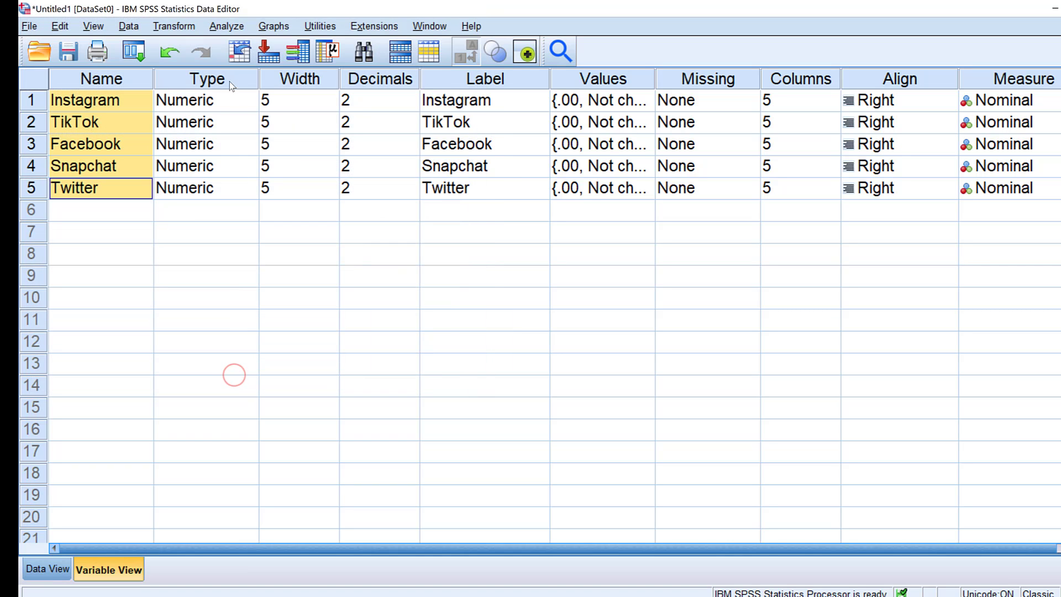
Run Multiple Response Frequencies for the $SM set
{"action": "left_click", "coordinate": [230, 28]}
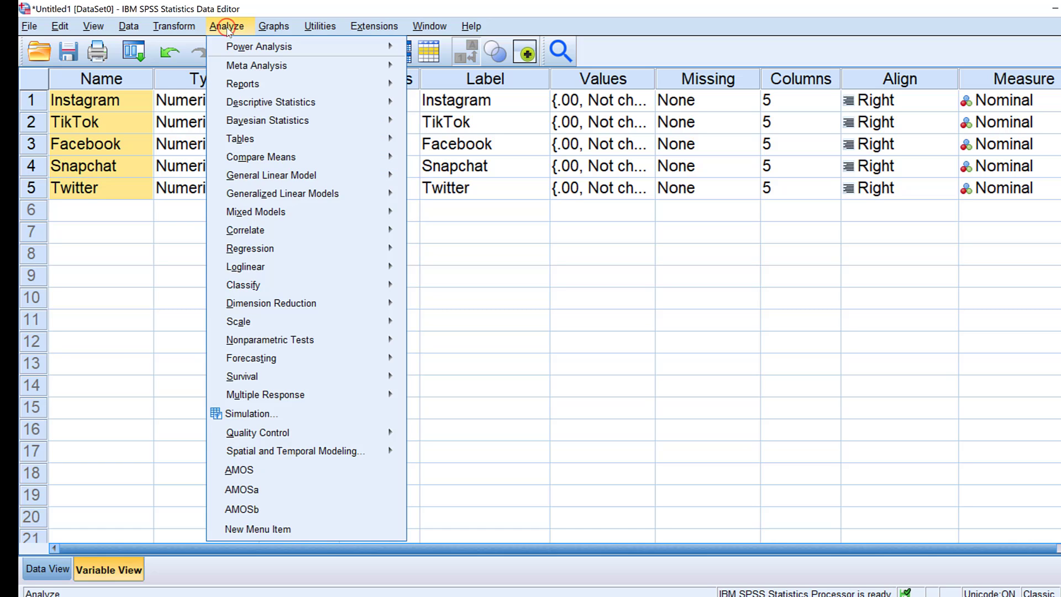
{"action": "mouse_move", "coordinate": [257, 399]}
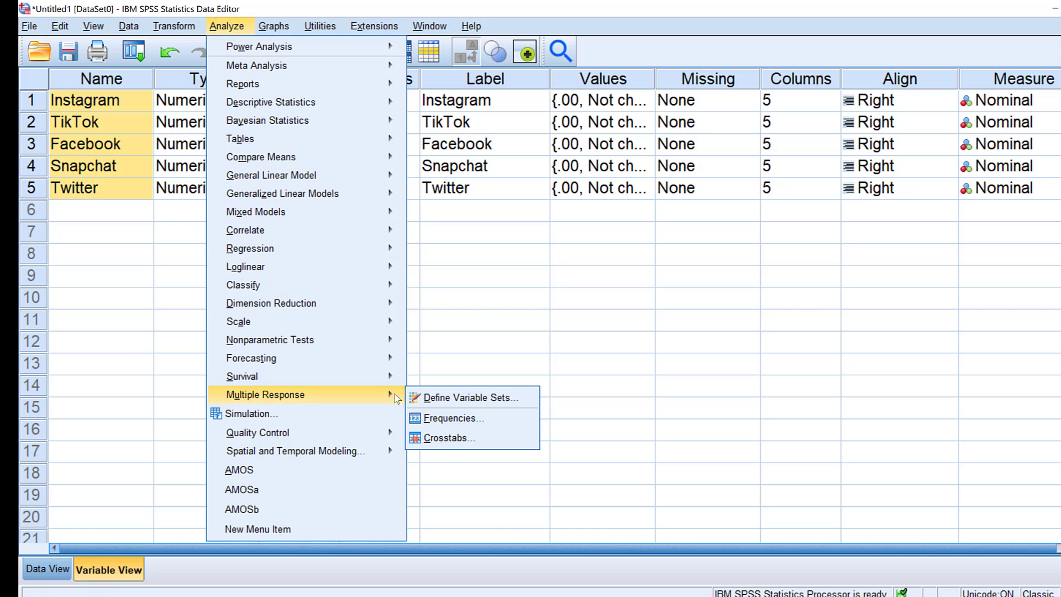
{"action": "left_click", "coordinate": [448, 418]}
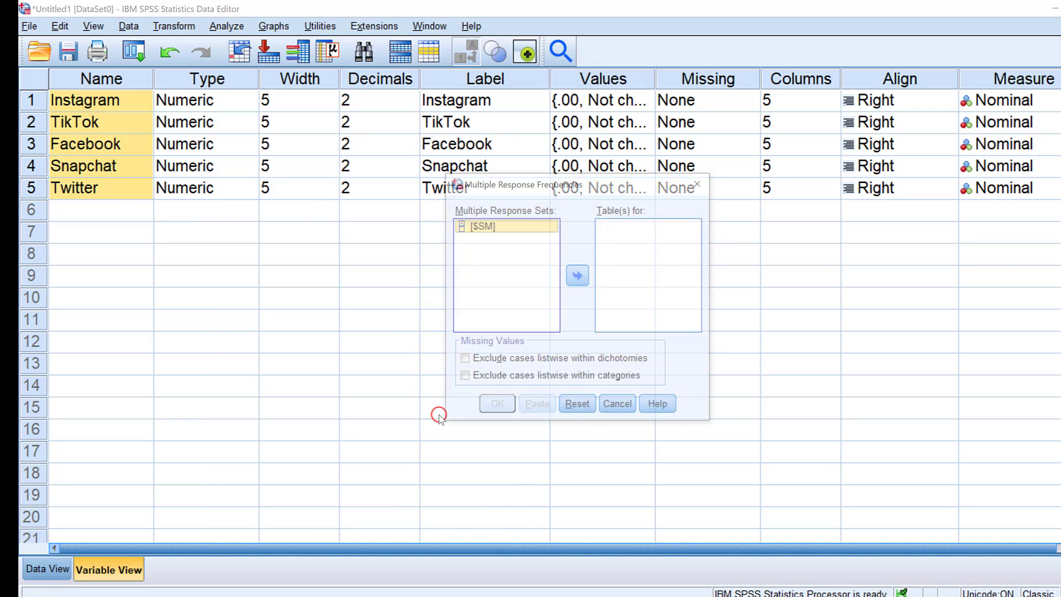
{"action": "left_click", "coordinate": [579, 278]}
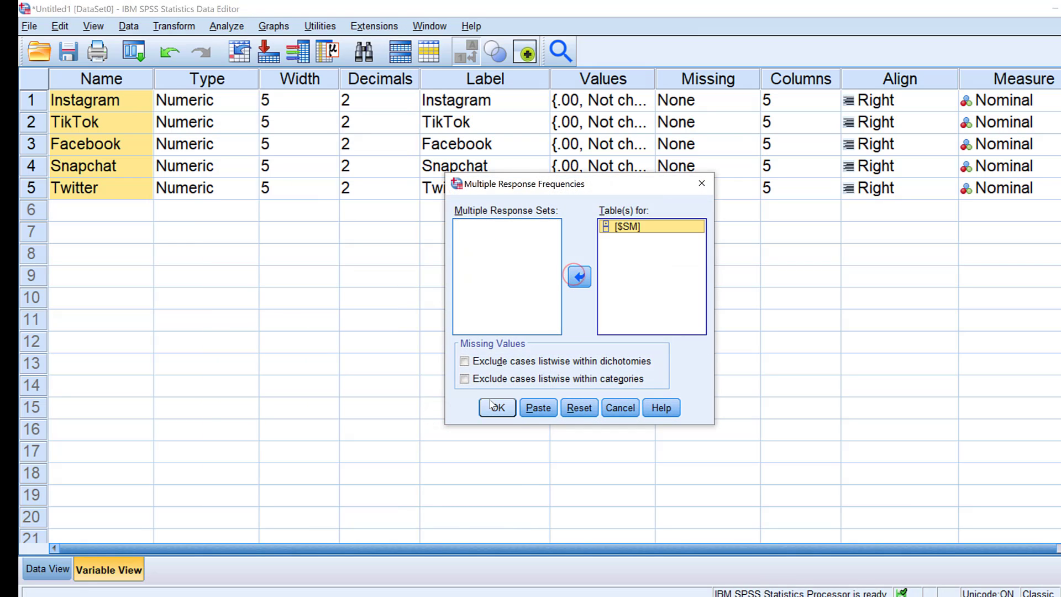
{"action": "left_click", "coordinate": [497, 407]}
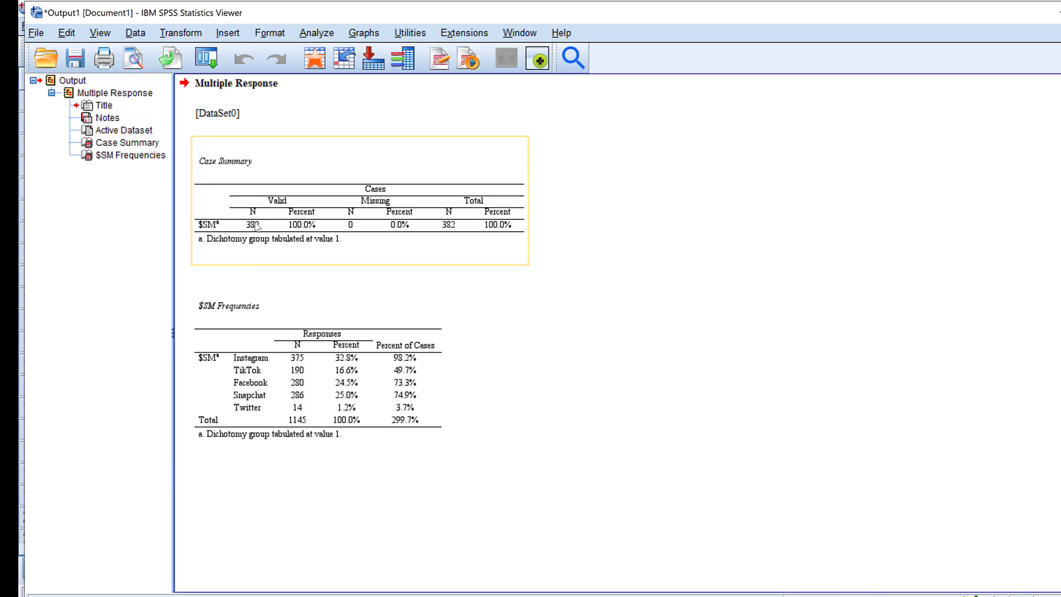
Reopen the multiple response set definitions and remove the $SM set
{"action": "left_click", "coordinate": [316, 34]}
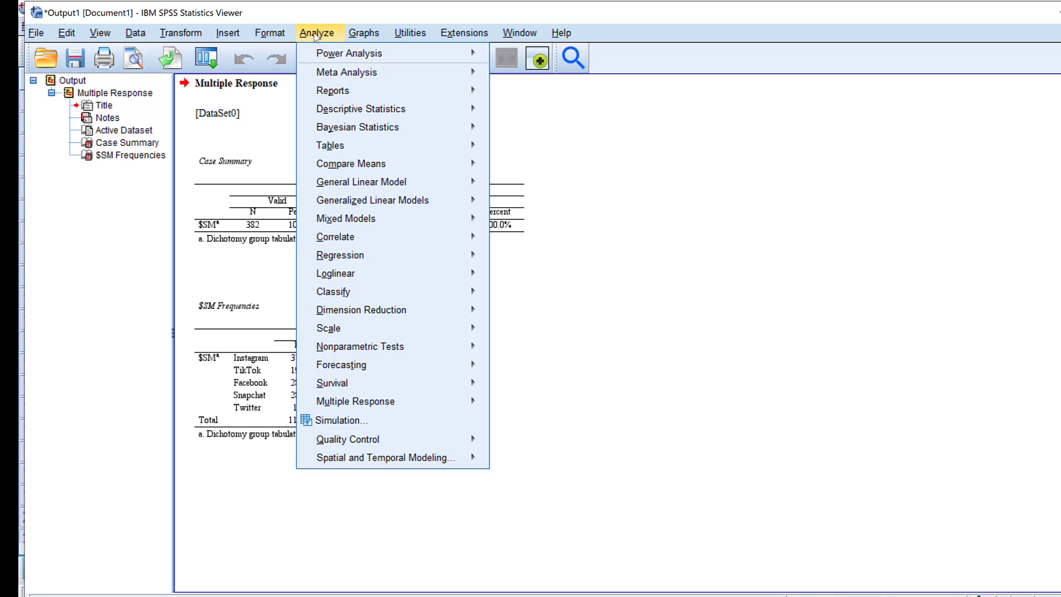
{"action": "mouse_move", "coordinate": [352, 318]}
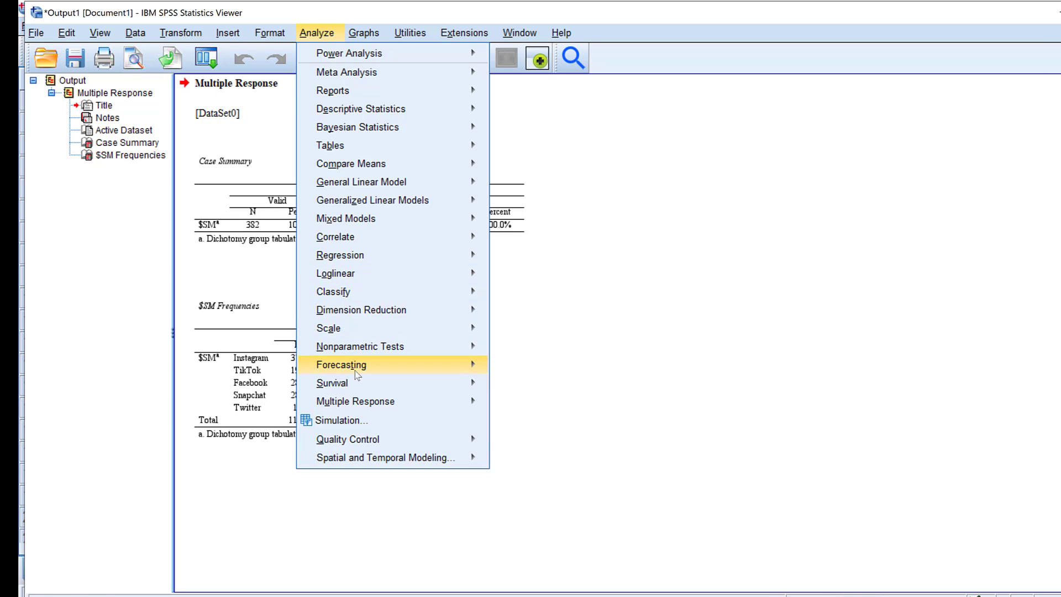
{"action": "mouse_move", "coordinate": [425, 402]}
{"action": "left_click", "coordinate": [512, 405]}
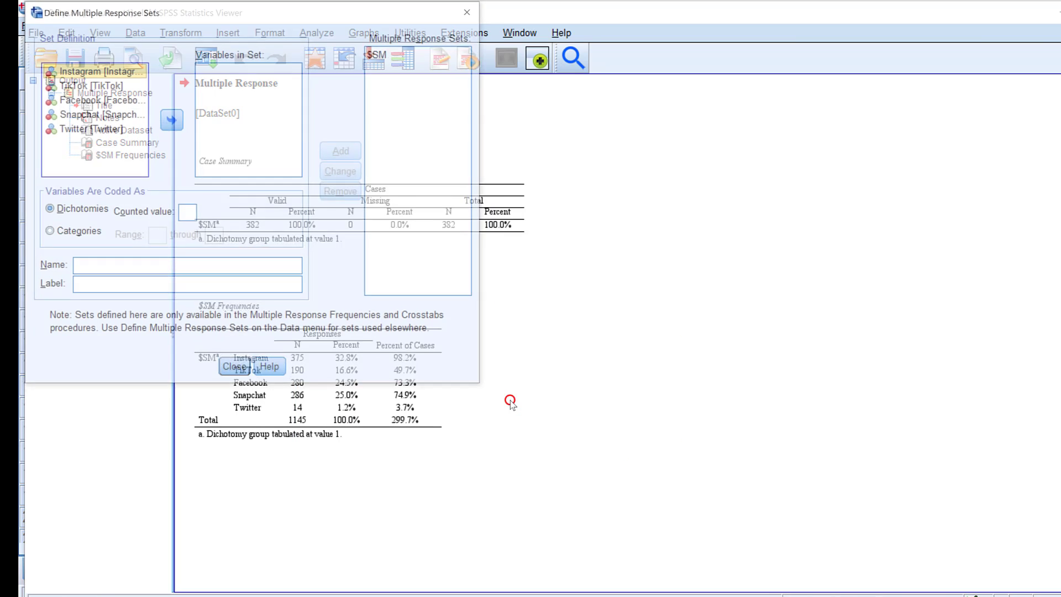
{"action": "left_click", "coordinate": [390, 55]}
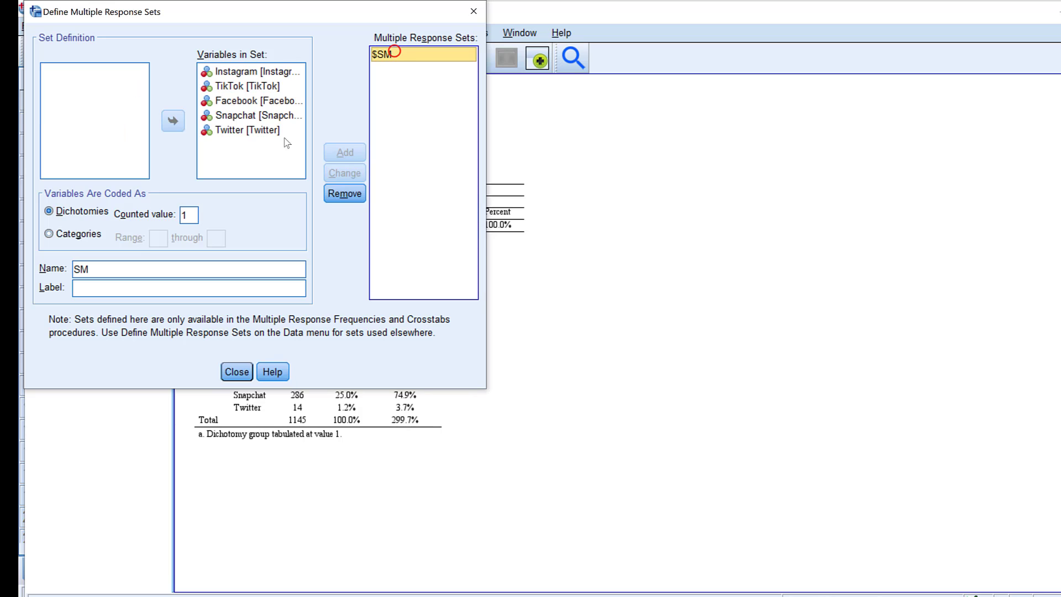
{"action": "left_click", "coordinate": [339, 194]}
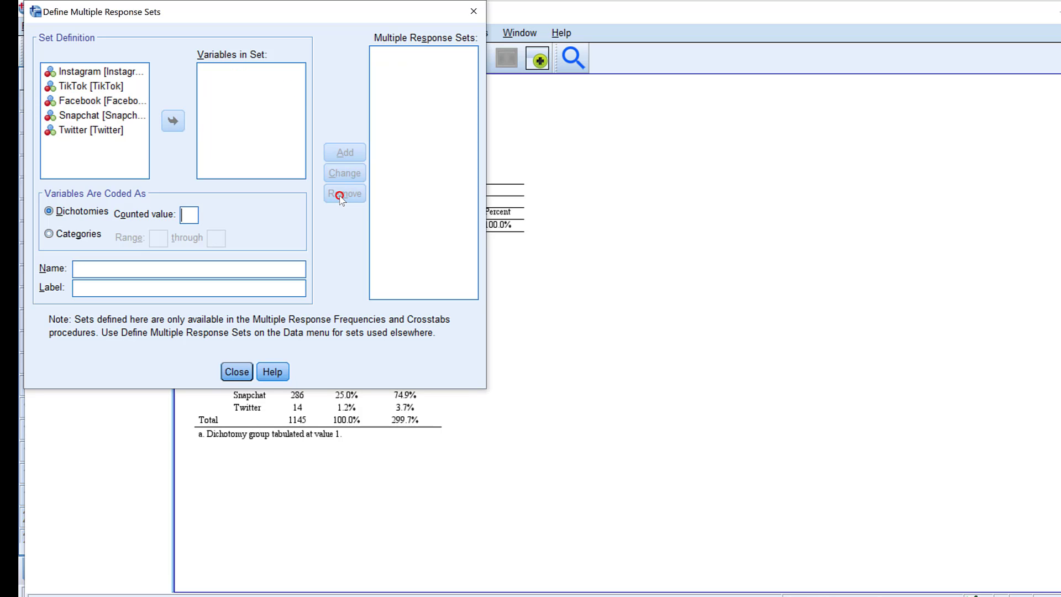
Define a multiple response set named TS from Snapchat and TikTok, as dichotomies with counted value 1
{"action": "left_click", "coordinate": [73, 74]}
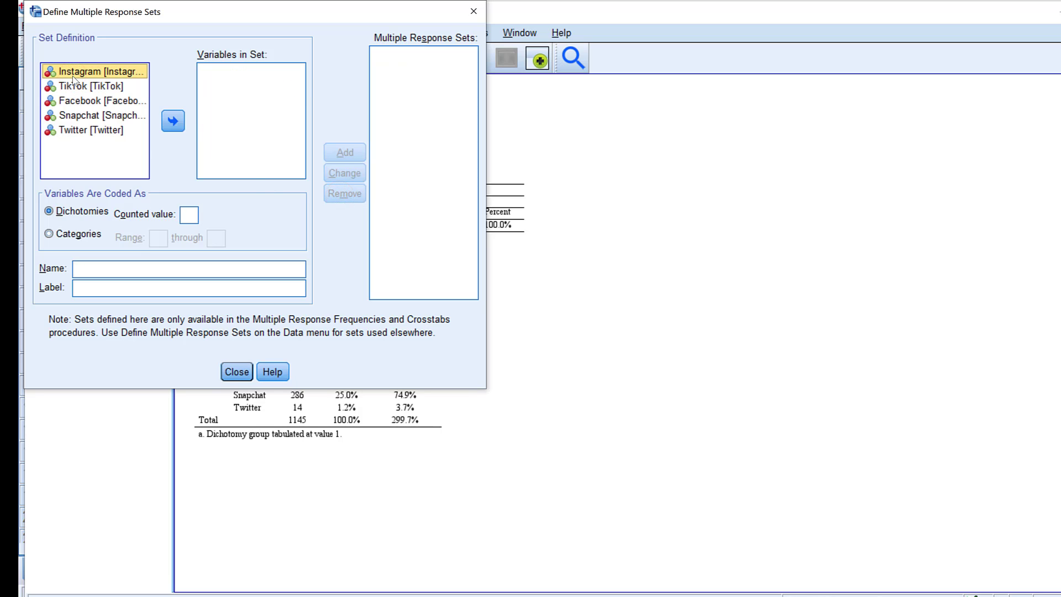
{"action": "left_click", "coordinate": [78, 87]}
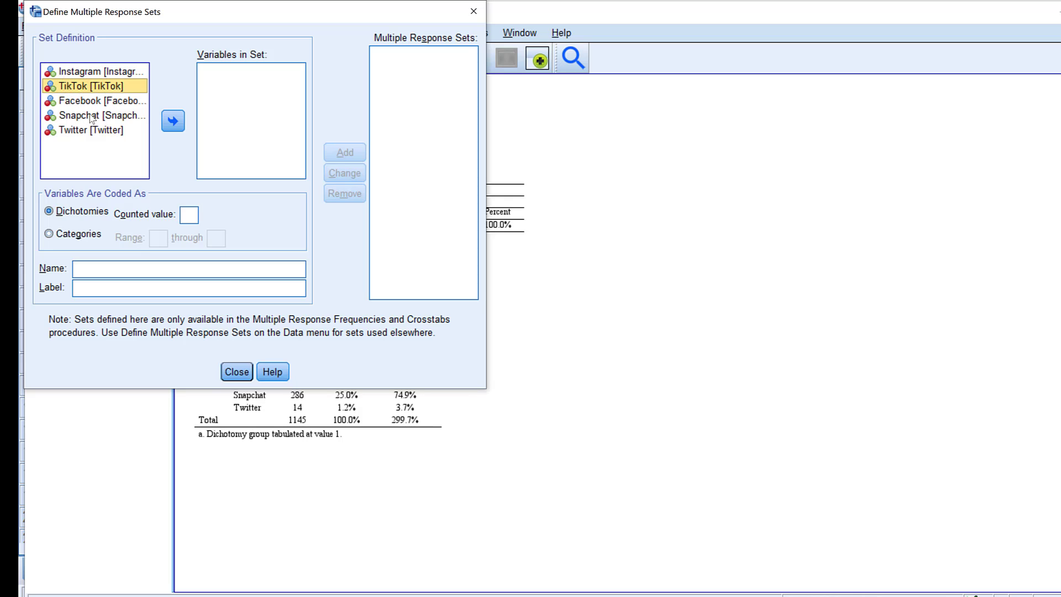
{"action": "left_click", "coordinate": [85, 116]}
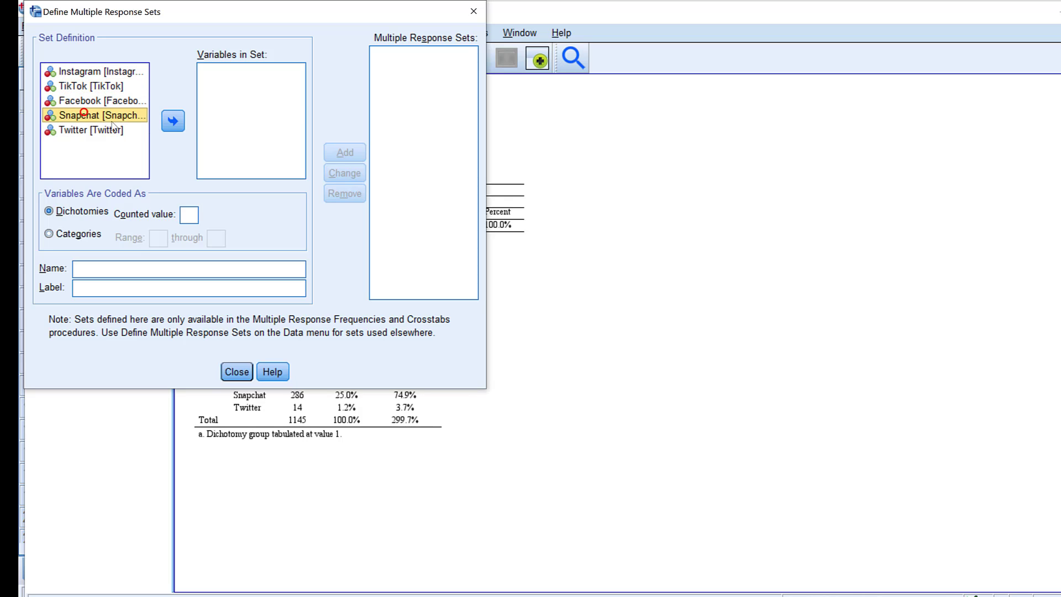
{"action": "double_click", "coordinate": [83, 114]}
{"action": "left_click", "coordinate": [91, 86]}
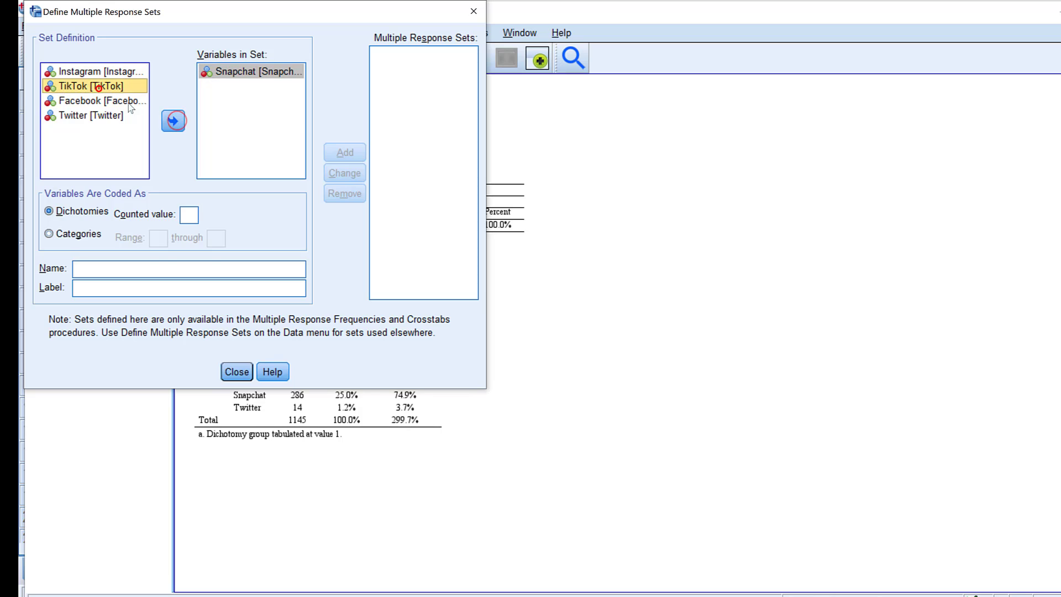
{"action": "left_click", "coordinate": [173, 120]}
{"action": "left_click", "coordinate": [101, 268]}
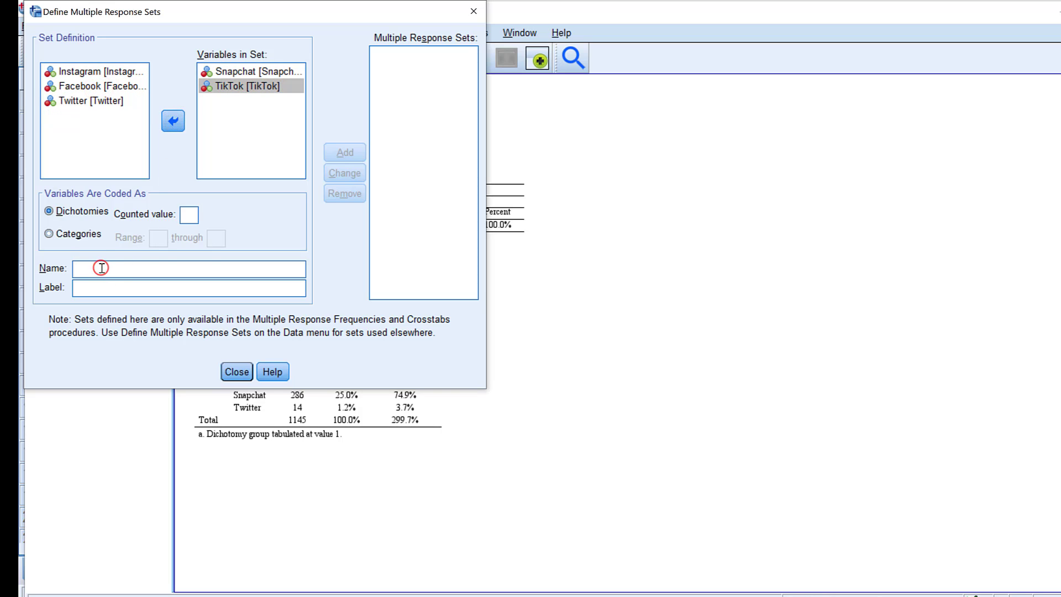
{"action": "type", "text": "TS"}
{"action": "left_click", "coordinate": [190, 214]}
{"action": "type", "text": "1"}
{"action": "left_click", "coordinate": [339, 150]}
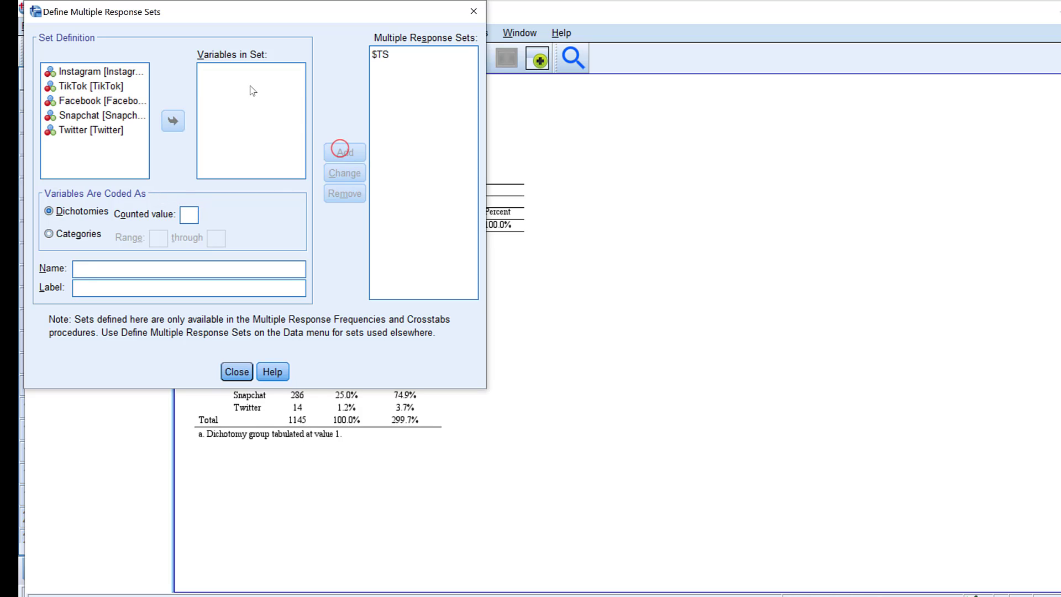
Add a second multiple response set named FI from Instagram and Facebook, as dichotomies with counted value 1
{"action": "left_click", "coordinate": [69, 102]}
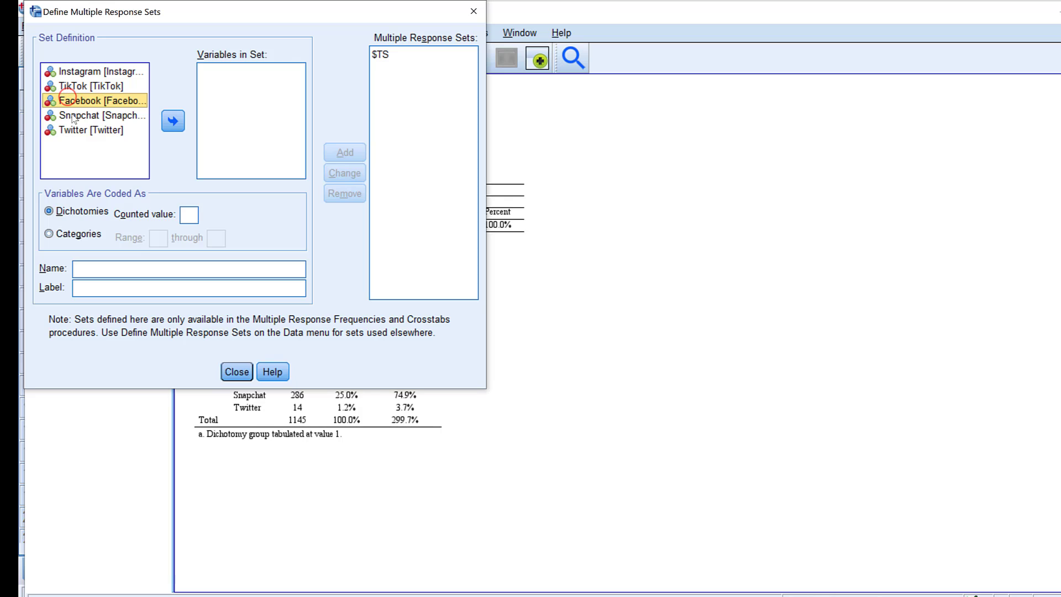
{"action": "left_click", "coordinate": [81, 73], "text": "ctrl"}
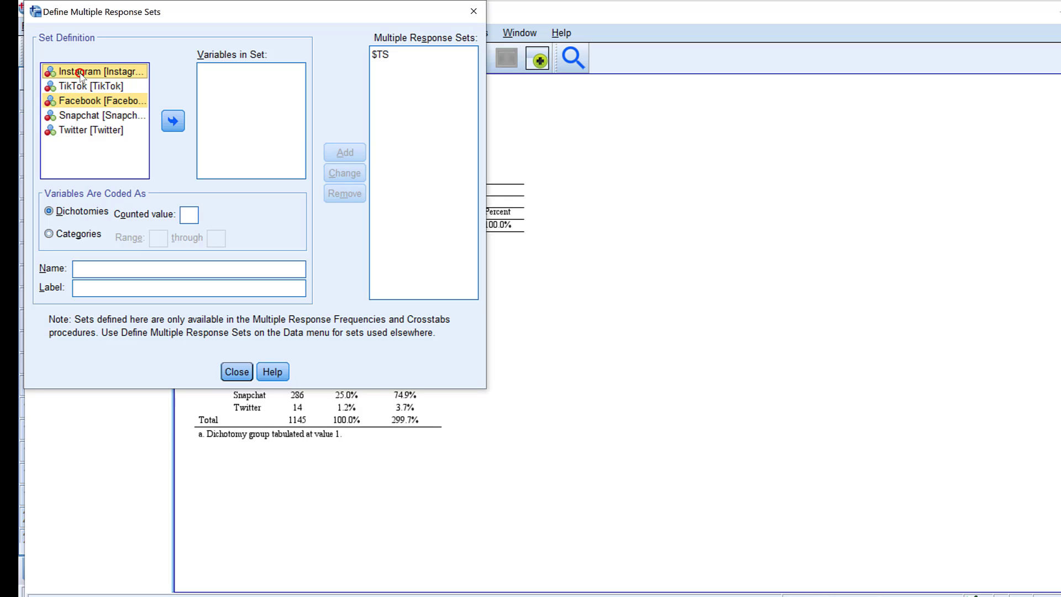
{"action": "left_click", "coordinate": [173, 121]}
{"action": "left_click", "coordinate": [189, 215]}
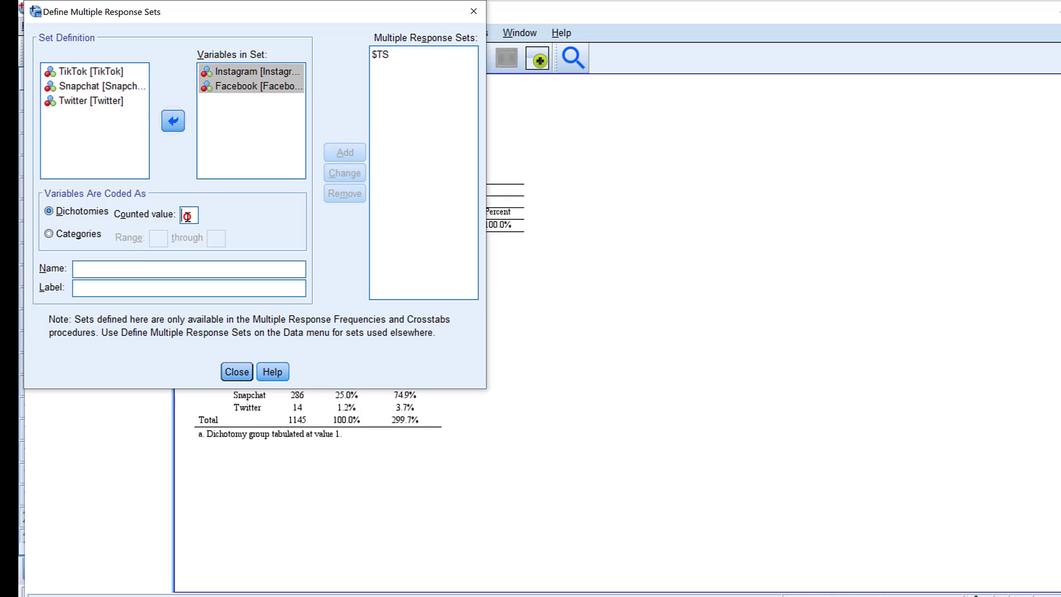
{"action": "type", "text": "1"}
{"action": "type", "text": "FI"}
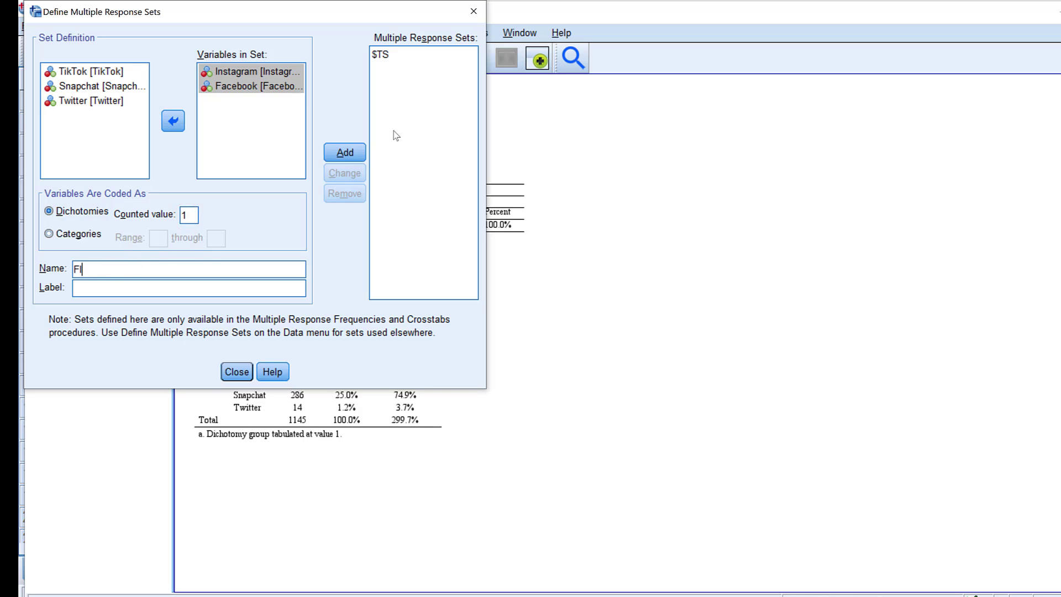
{"action": "left_click", "coordinate": [345, 153]}
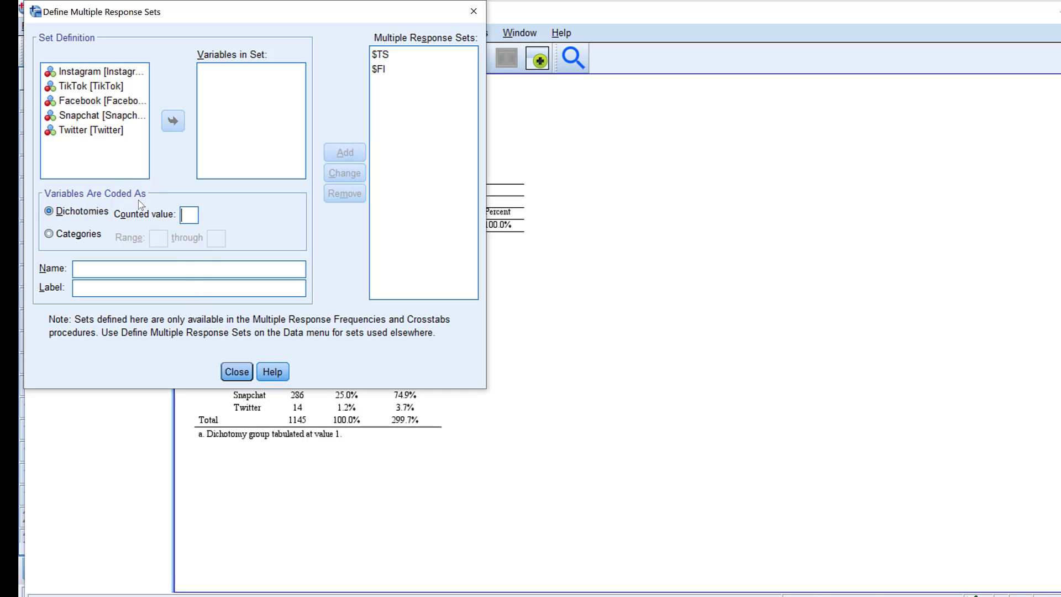
Finish defining sets and set up Multiple Response Crosstabs with $TS in the rows and $FI in the columns
{"action": "left_click", "coordinate": [236, 372]}
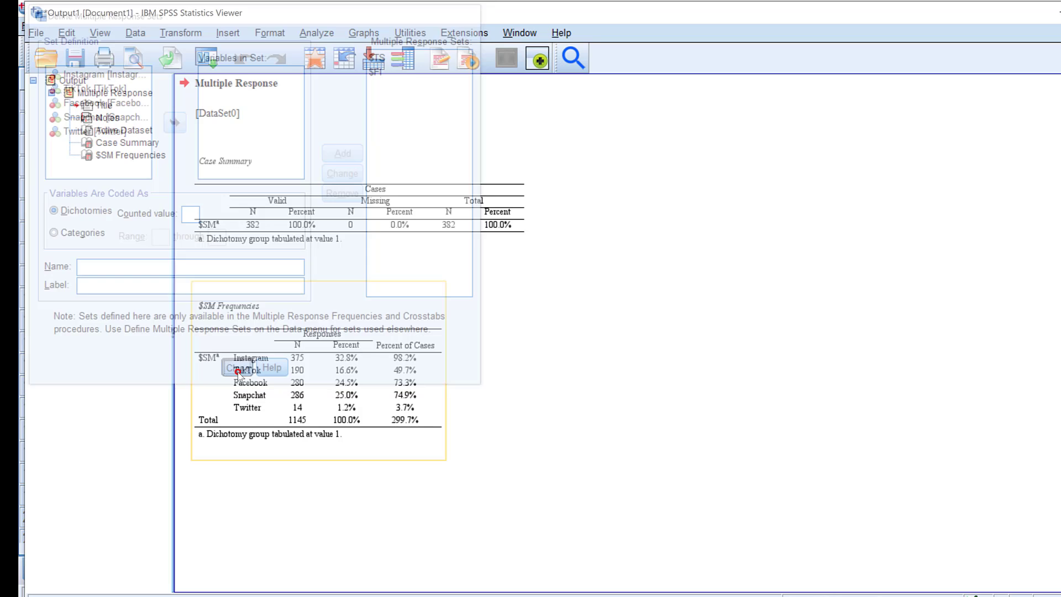
{"action": "left_click", "coordinate": [313, 35]}
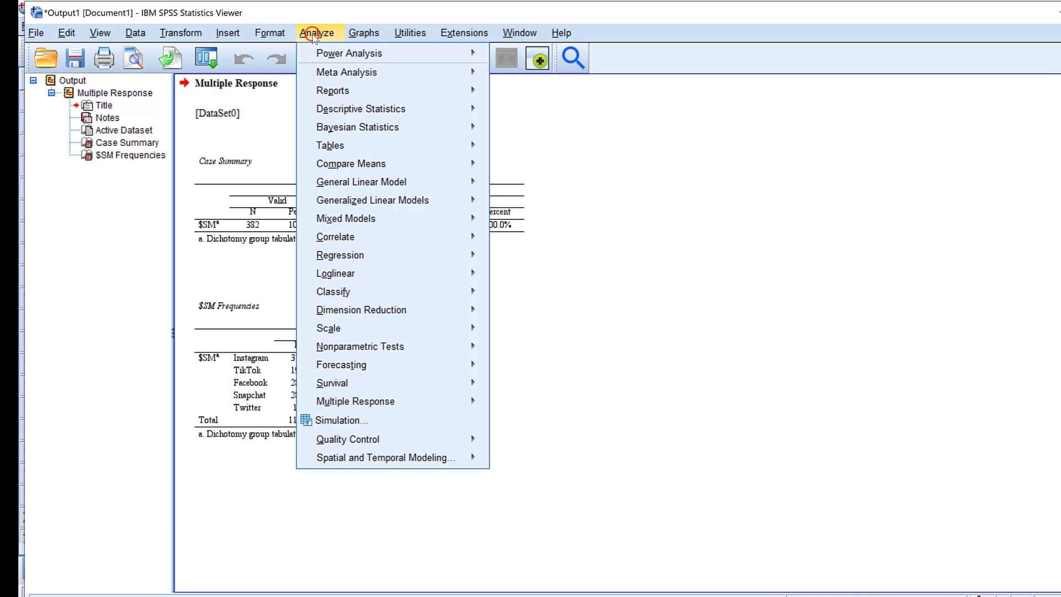
{"action": "mouse_move", "coordinate": [326, 402]}
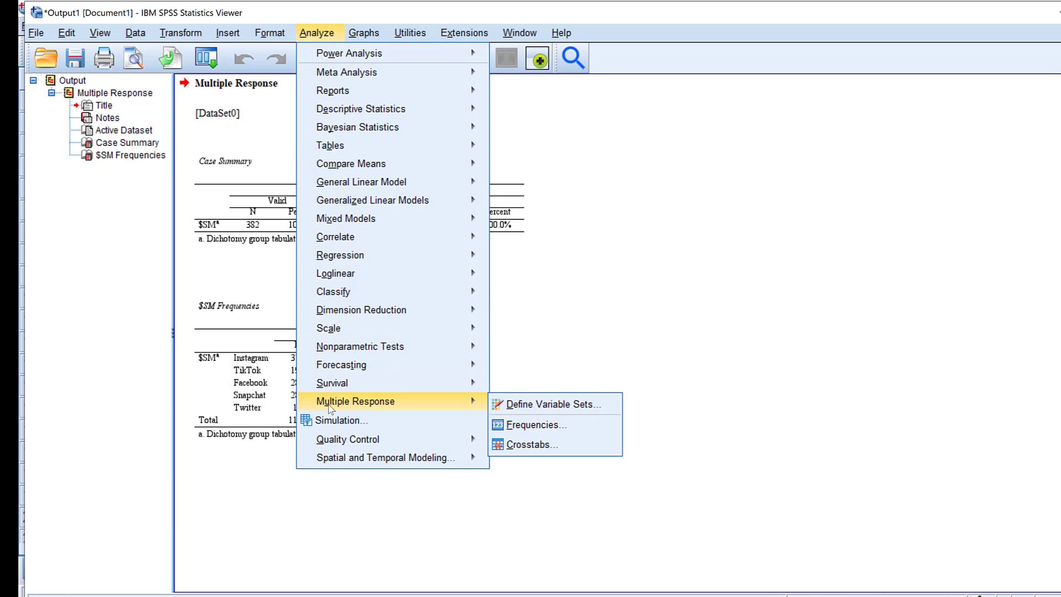
{"action": "left_click", "coordinate": [529, 445]}
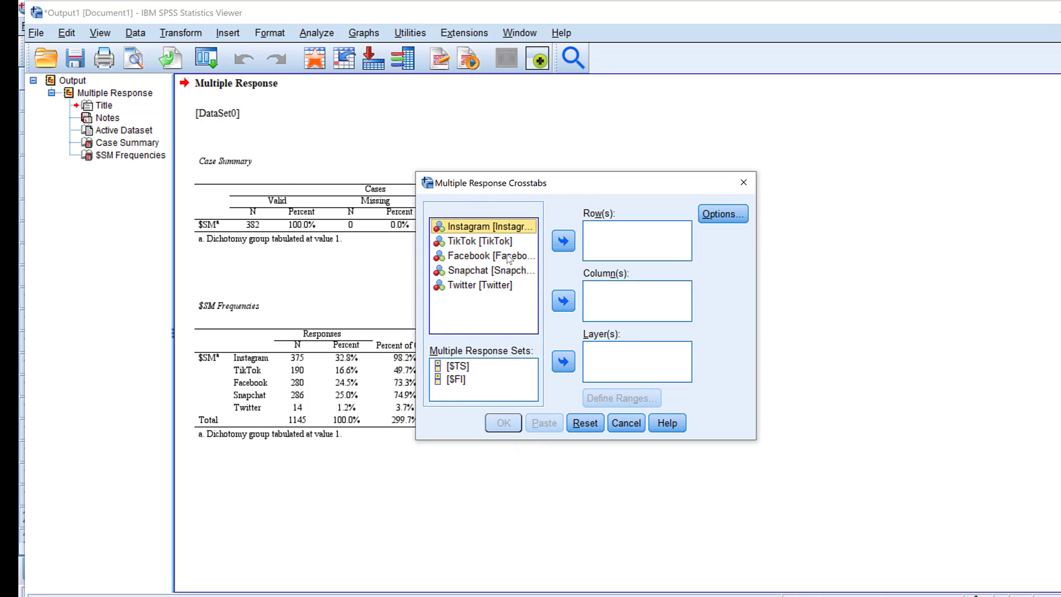
{"action": "left_click", "coordinate": [458, 367]}
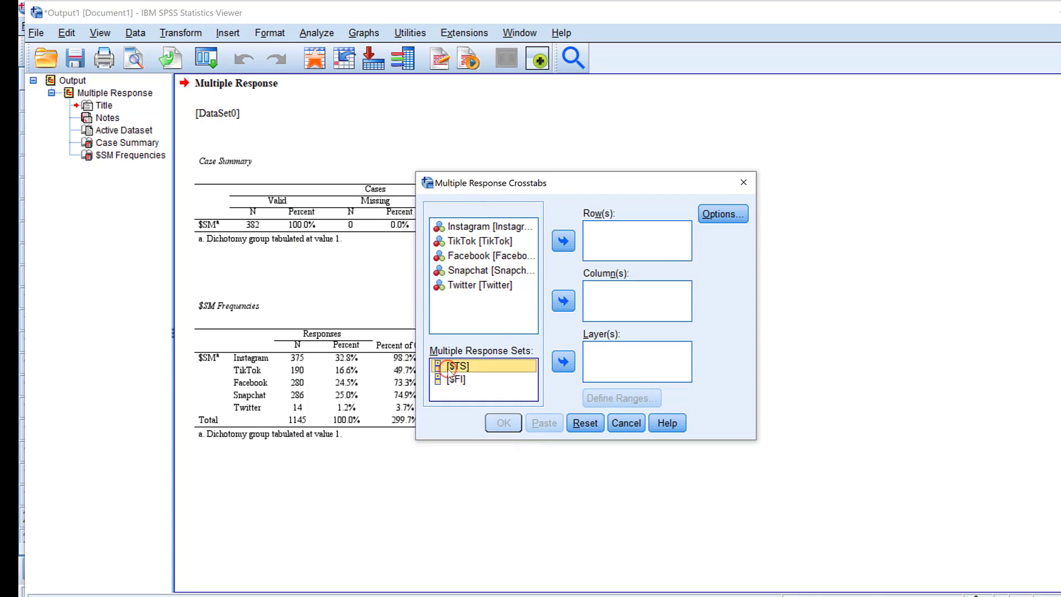
{"action": "left_click", "coordinate": [563, 241]}
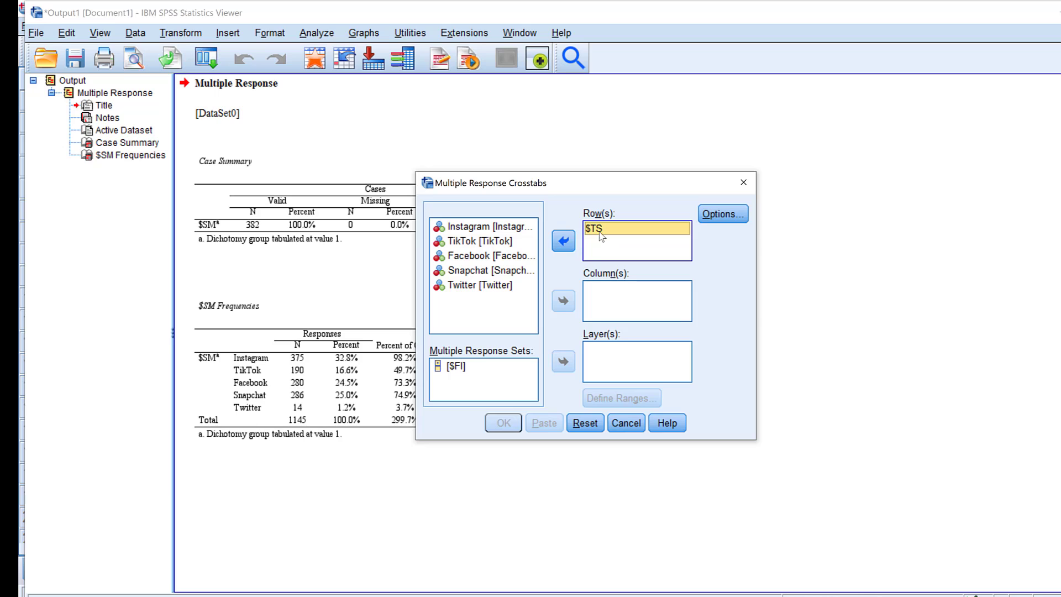
{"action": "left_click", "coordinate": [455, 369]}
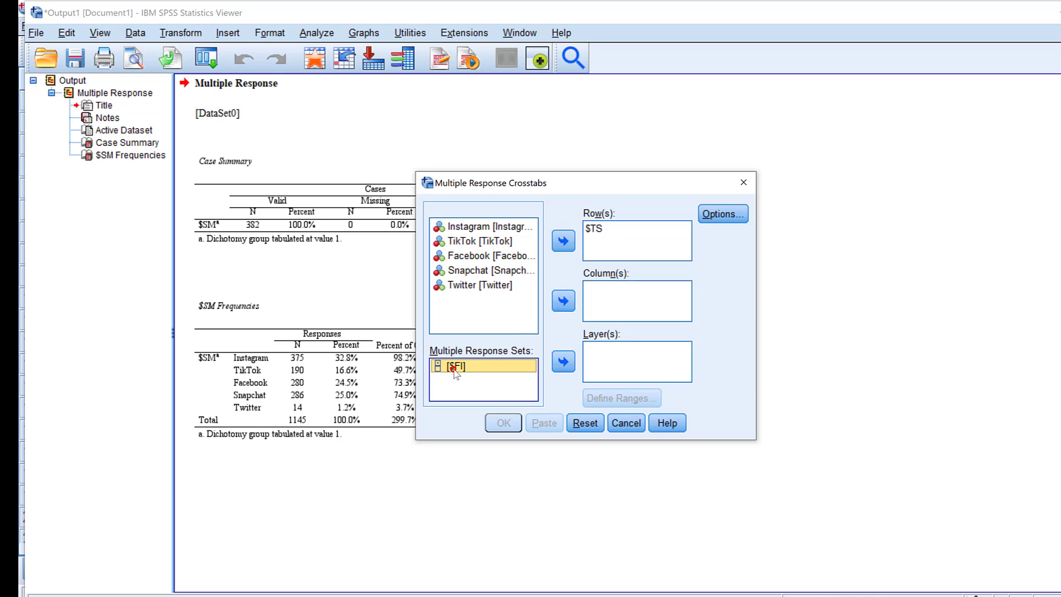
{"action": "left_click", "coordinate": [565, 302]}
Enable row, column and total cell percentages for the $TS by $FI crosstab and run it
{"action": "left_click", "coordinate": [727, 221]}
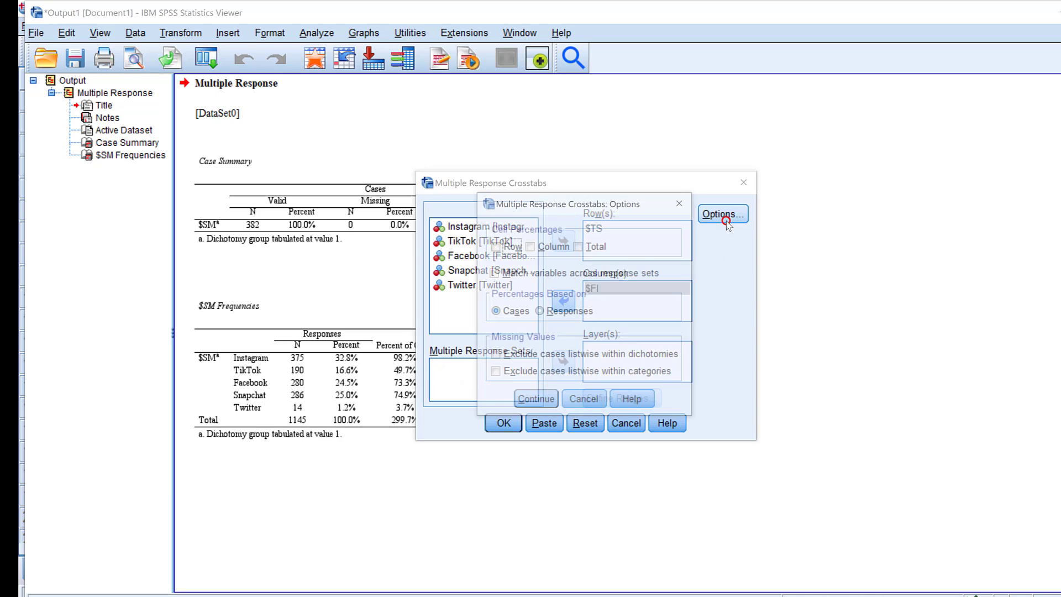
{"action": "left_click", "coordinate": [497, 248]}
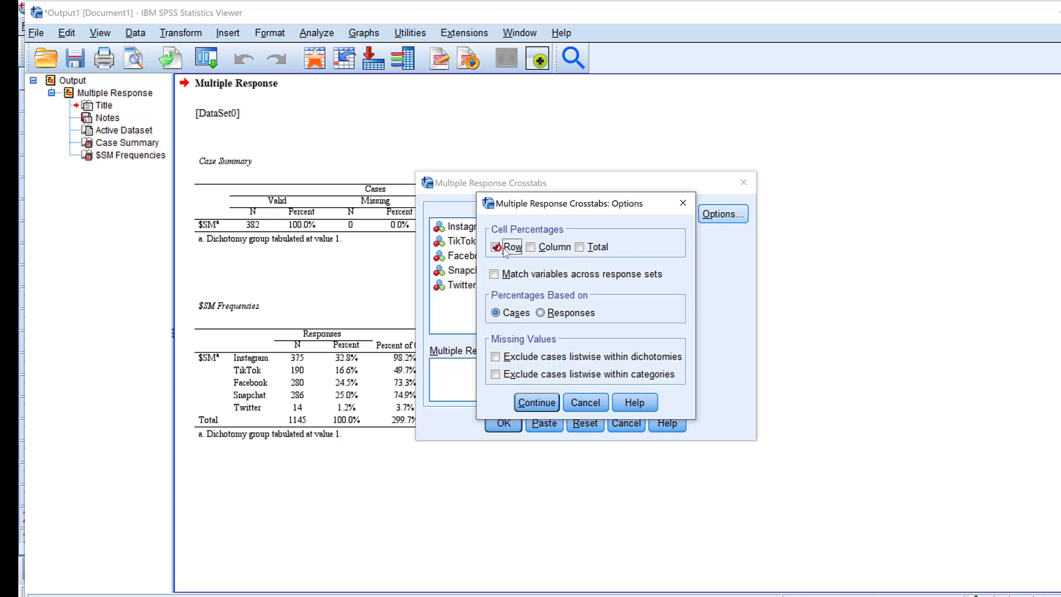
{"action": "left_click", "coordinate": [531, 248]}
{"action": "left_click", "coordinate": [588, 248]}
{"action": "left_click", "coordinate": [533, 402]}
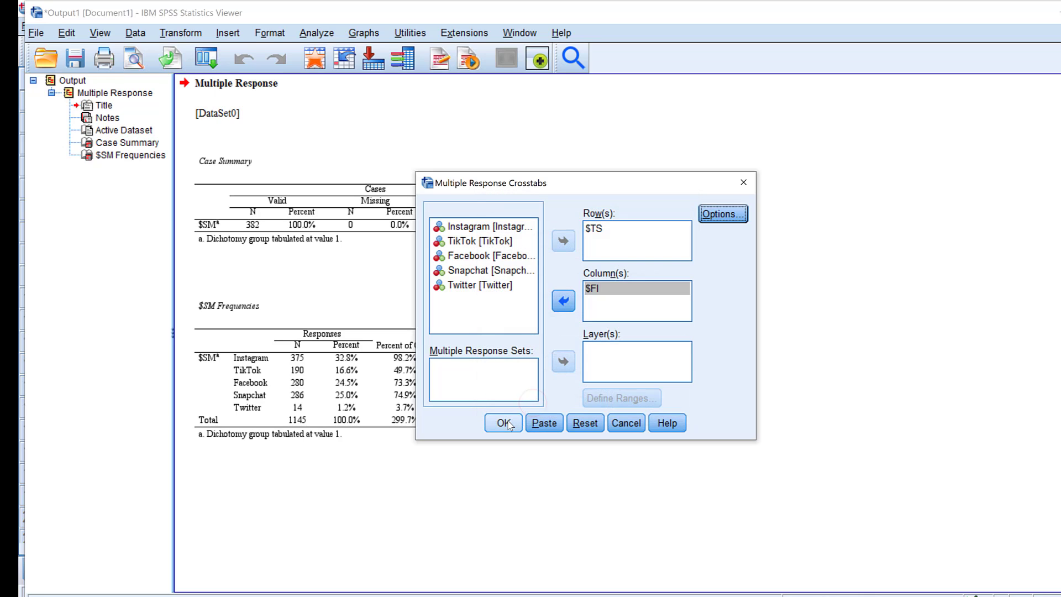
{"action": "left_click", "coordinate": [506, 422]}
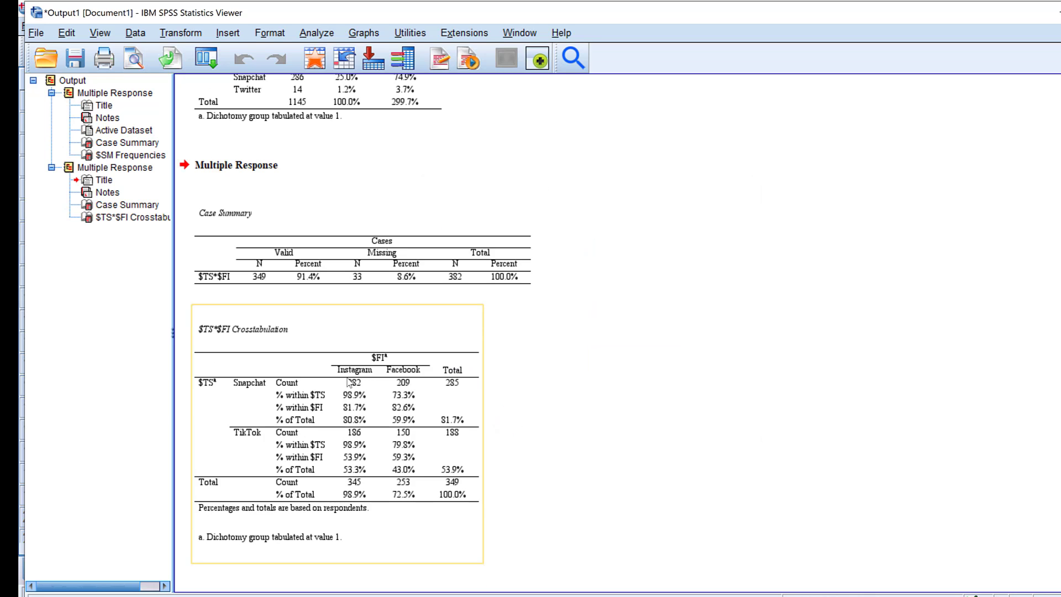